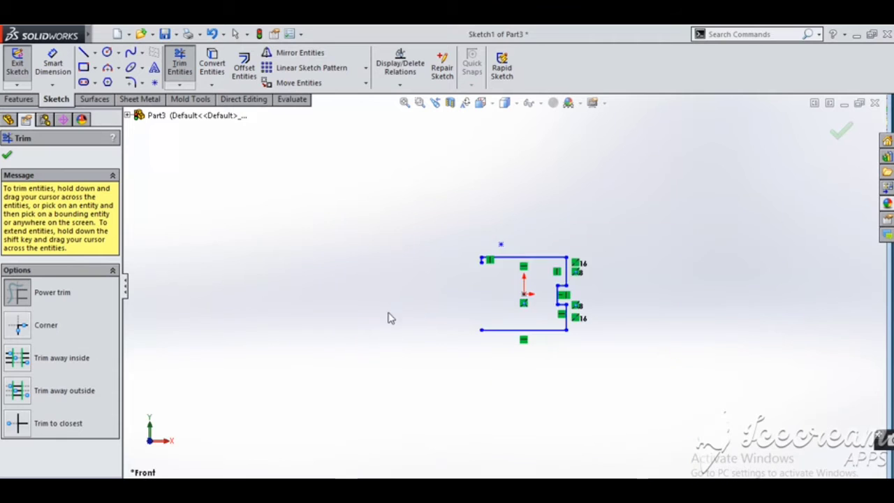
- Switch the Trim Entities tool to its Corner option
scroll(389, 317, down, 4)
scroll(617, 383, down, 1)
scroll(651, 364, up, 1)
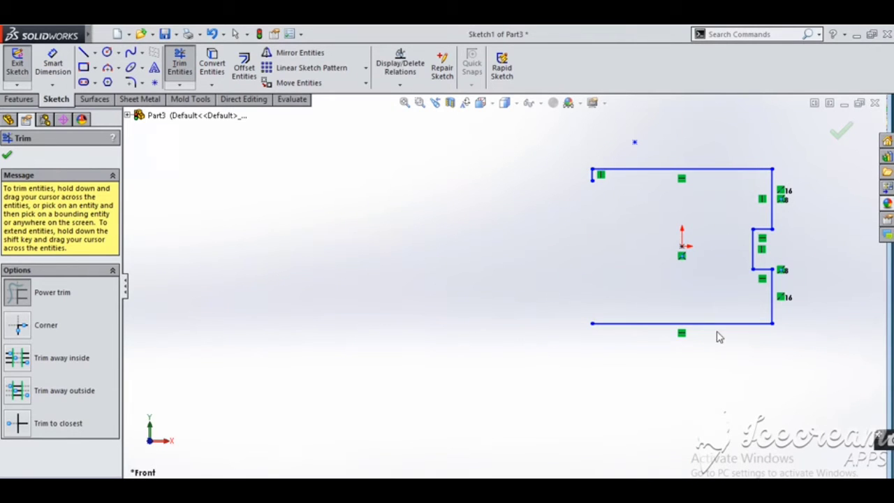
click(21, 326)
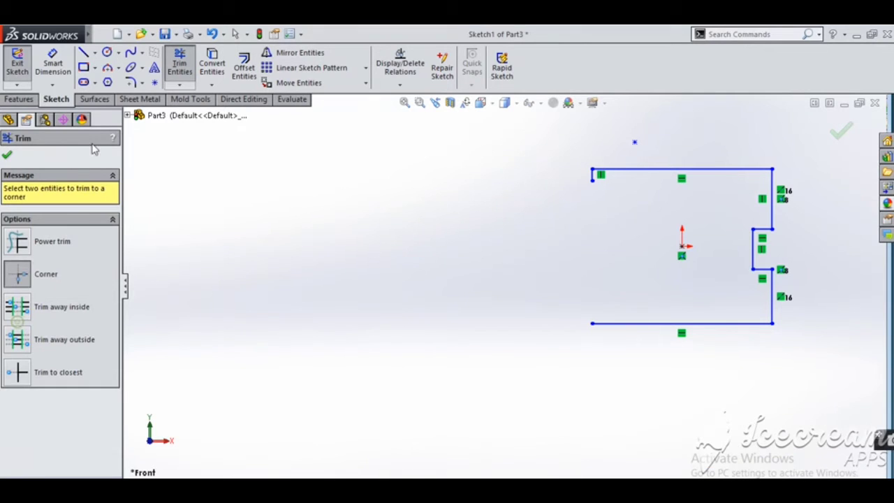
- Sketch a vertical line to the left of the open notched profile, about as tall as the profile
click(82, 53)
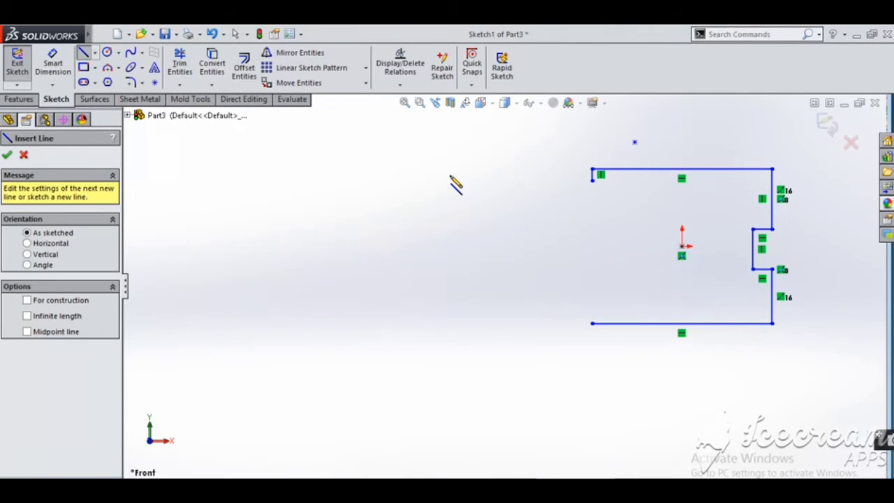
click(449, 175)
click(449, 339)
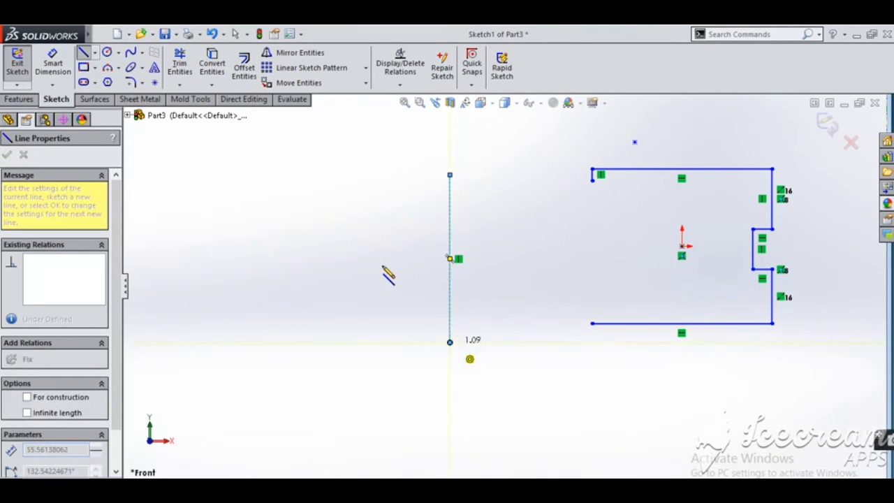
right_click(383, 266)
click(415, 275)
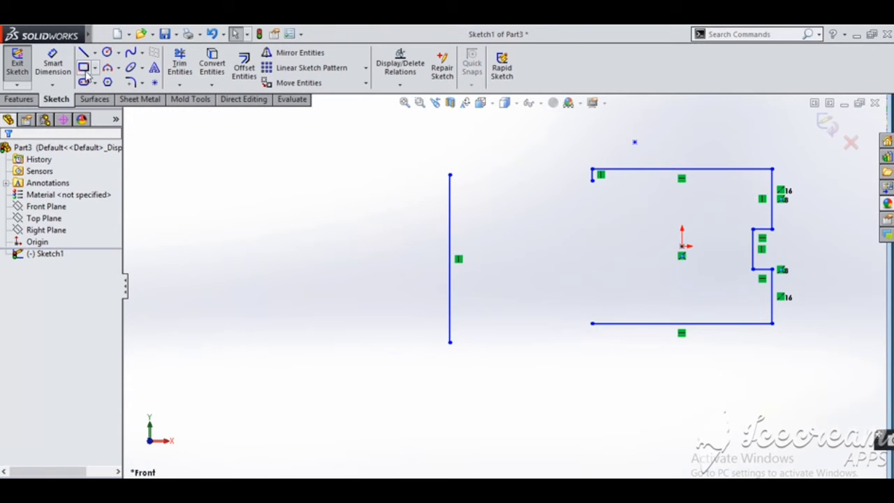
- Sketch a horizontal line about 114 mm long that crosses the separate vertical line, level with the origin
click(82, 53)
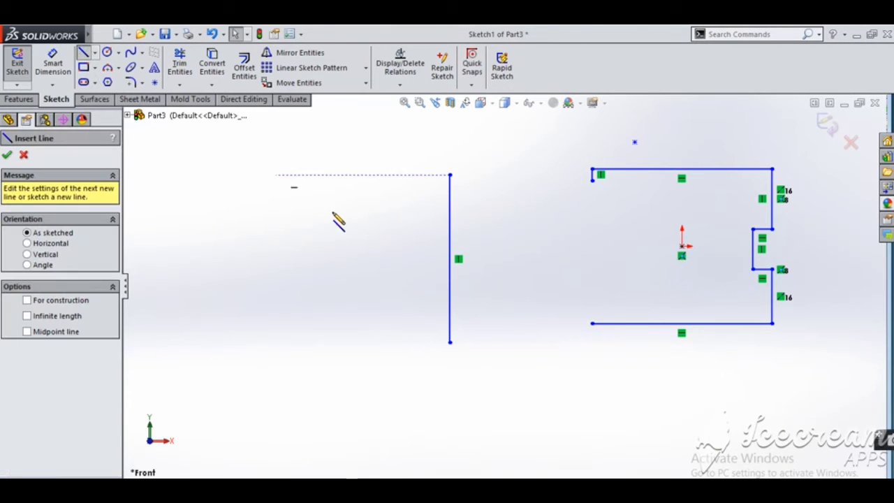
click(358, 246)
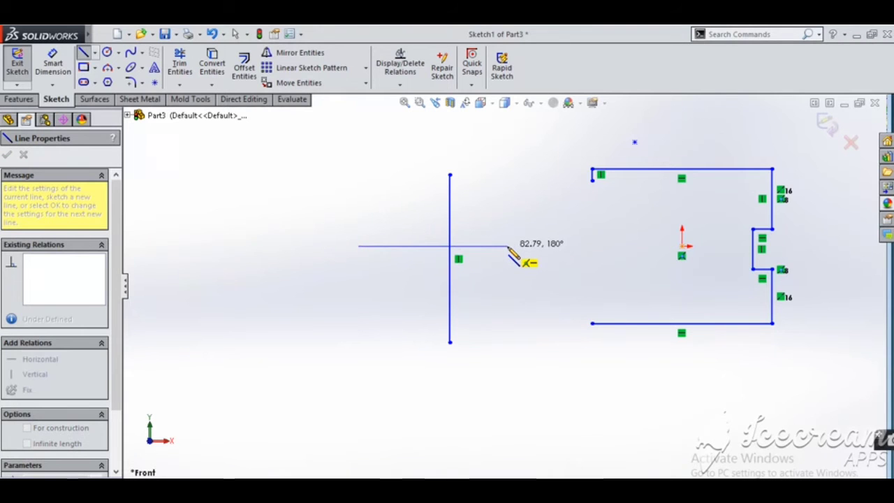
click(545, 246)
right_click(351, 193)
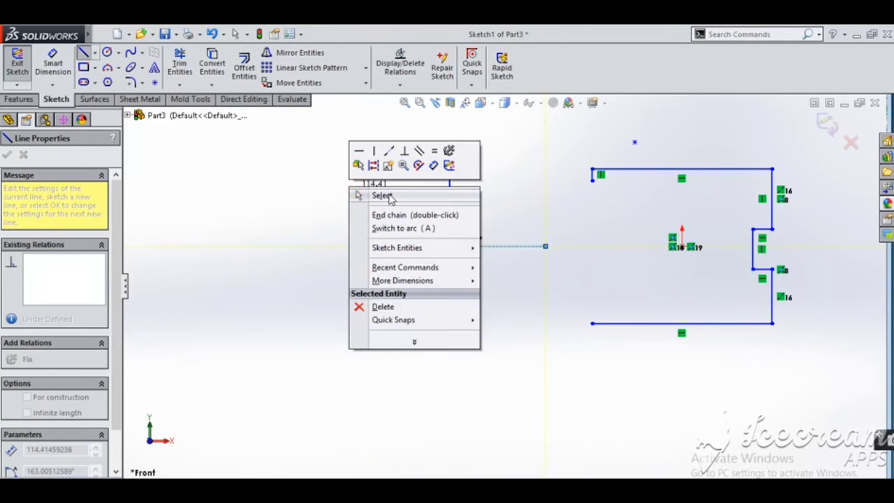
click(389, 196)
key(Escape)
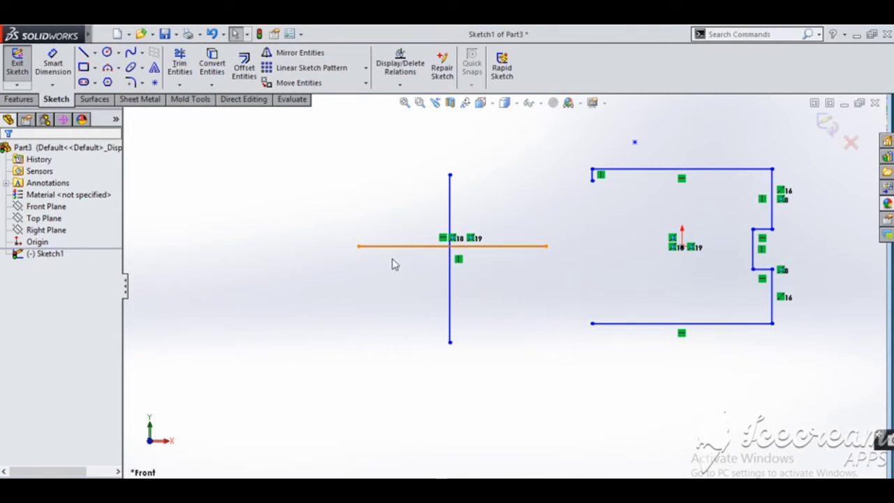
- Trim the two crossing lines to a corner, keeping the lower part of the vertical and the right part of the horizontal
click(180, 85)
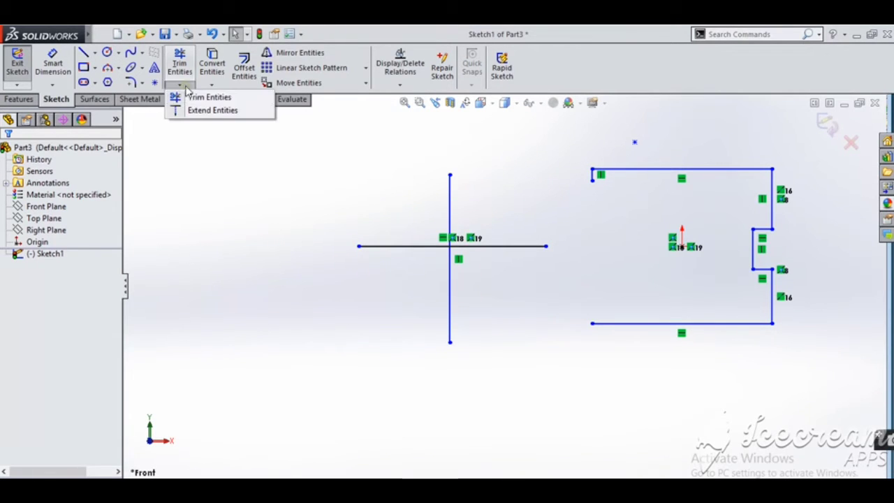
click(204, 95)
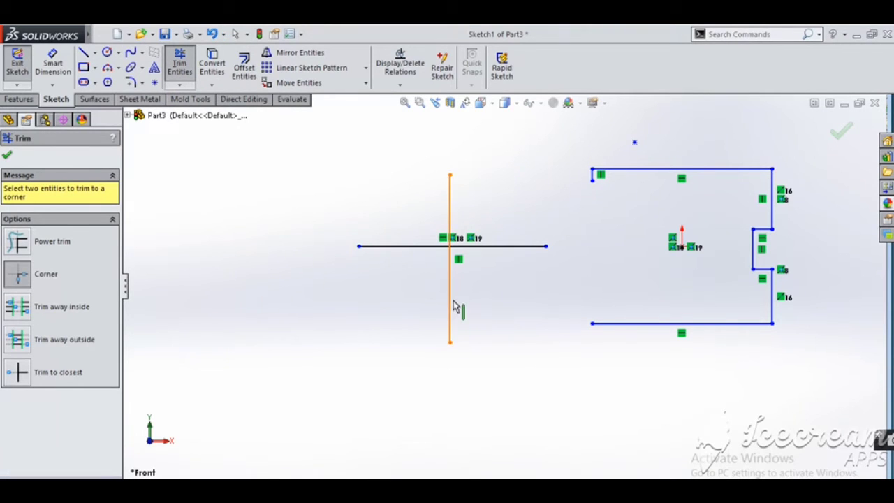
click(500, 249)
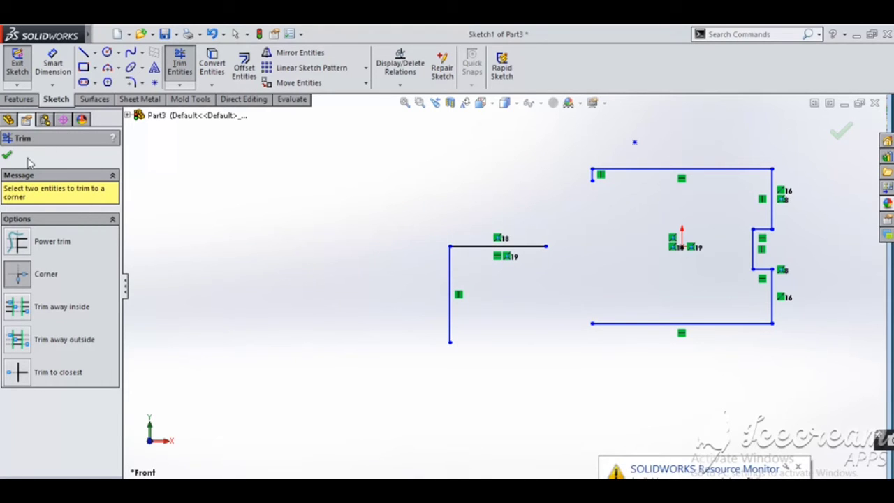
click(9, 159)
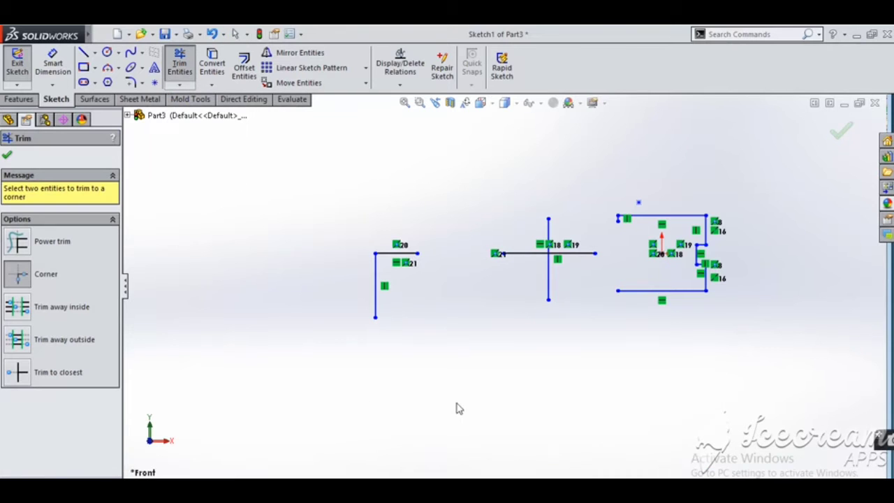
- Sketch a wide horizontal corner rectangle below and to the left of the corner-trimmed lines
click(85, 68)
click(240, 355)
click(339, 442)
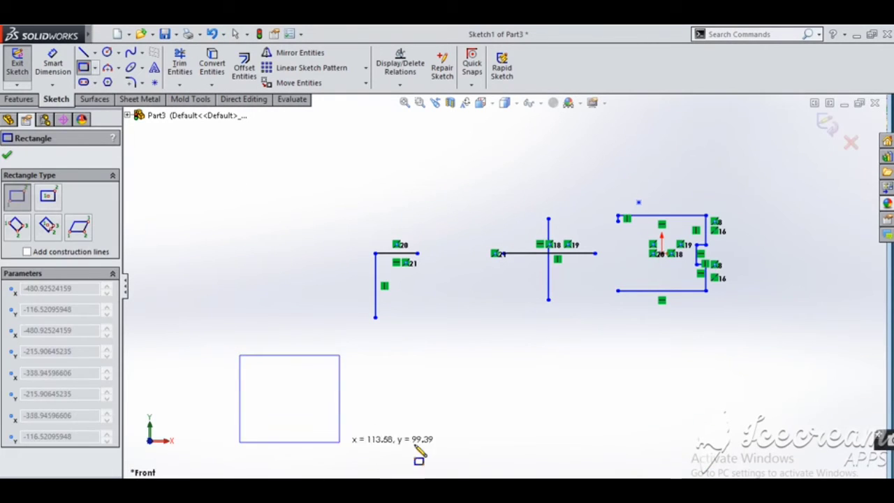
click(439, 432)
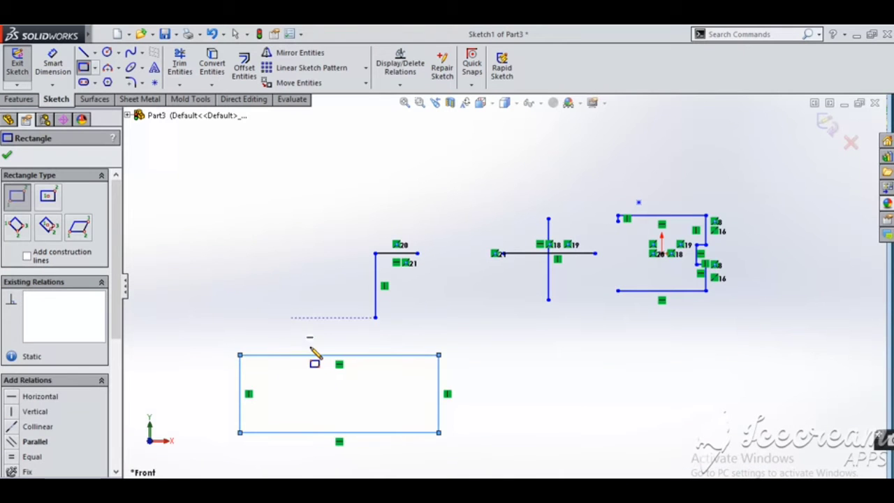
- Sketch two narrow vertical corner rectangles side by side, both crossing the wide rectangle and extending above and below it
scroll(310, 348, up, 2)
click(342, 307)
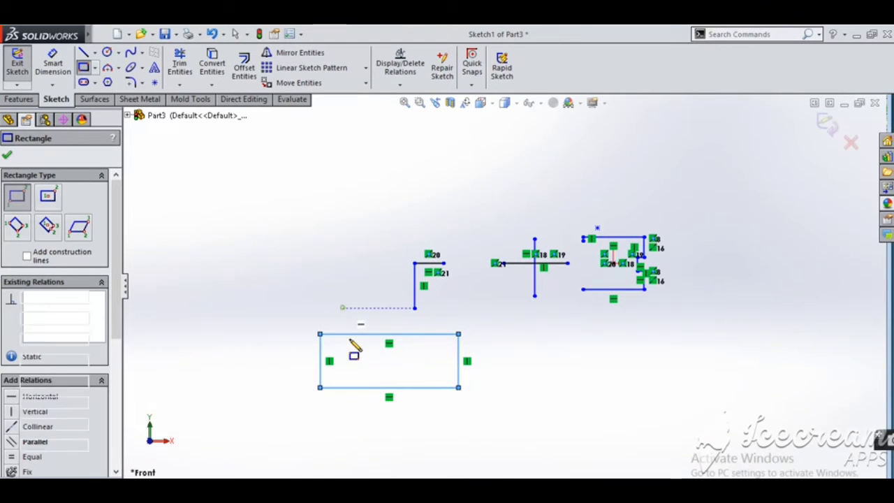
click(363, 423)
scroll(426, 405, down, 2)
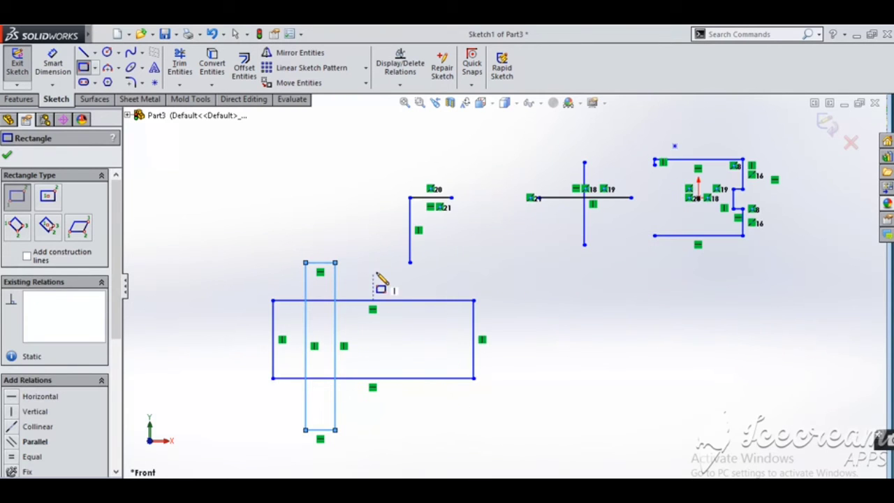
click(365, 263)
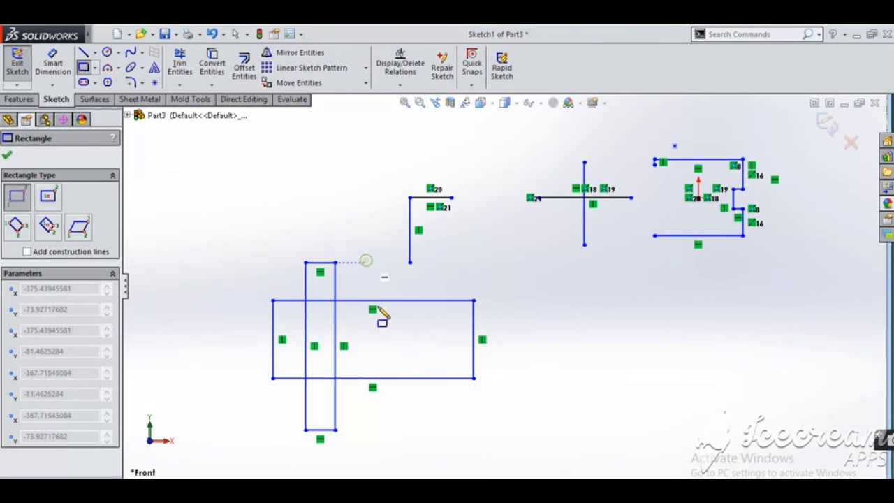
click(402, 430)
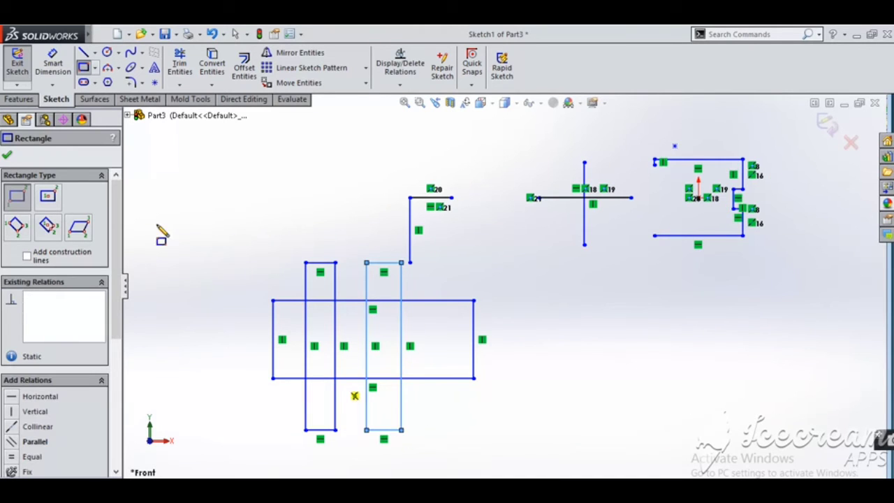
scroll(389, 314, up, 2)
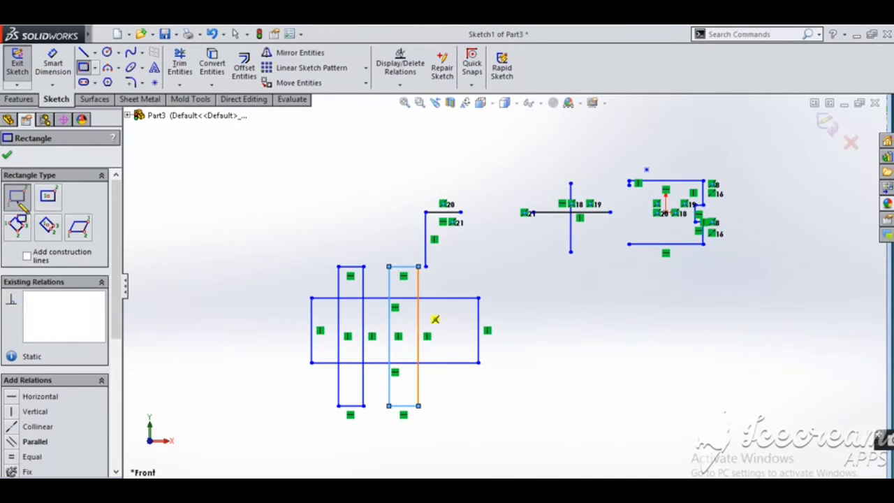
click(7, 154)
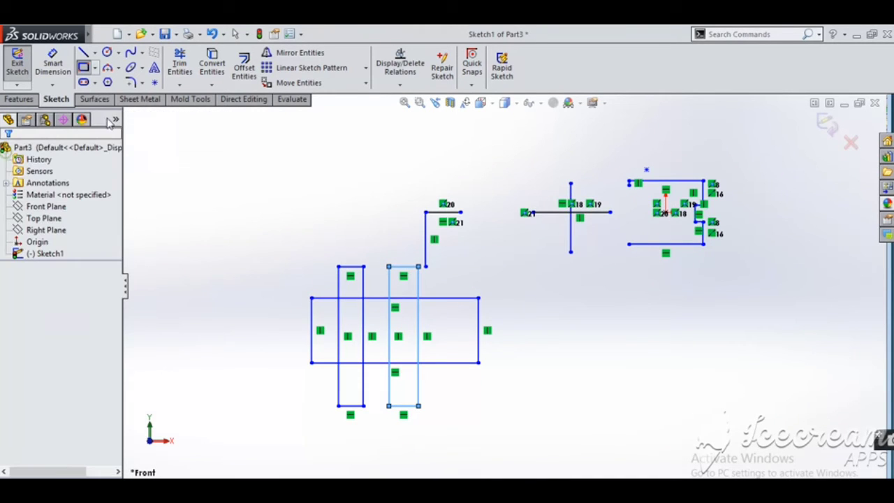
- Use Trim away inside to remove the left narrow rectangle's sides between the wide rectangle's two horizontal edges
click(180, 65)
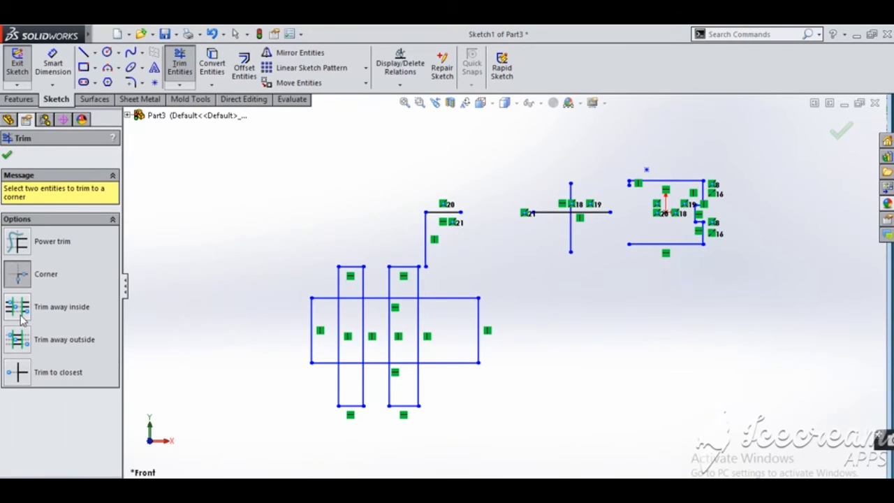
click(18, 307)
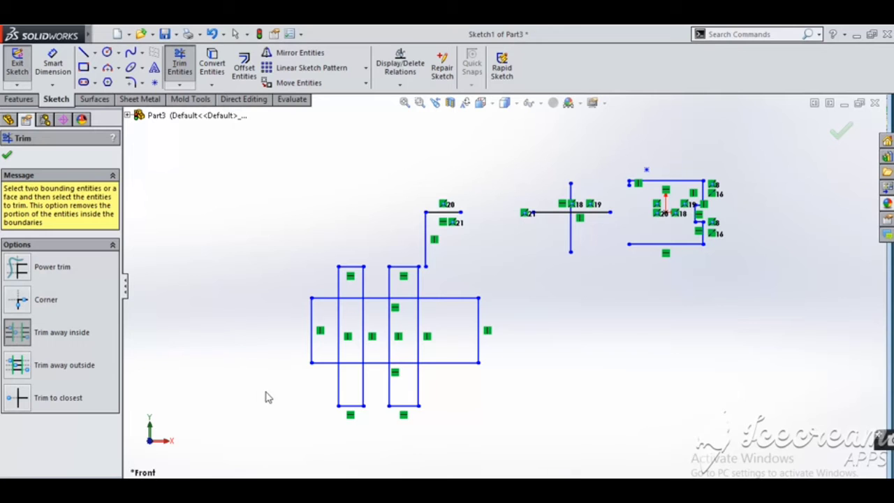
click(346, 362)
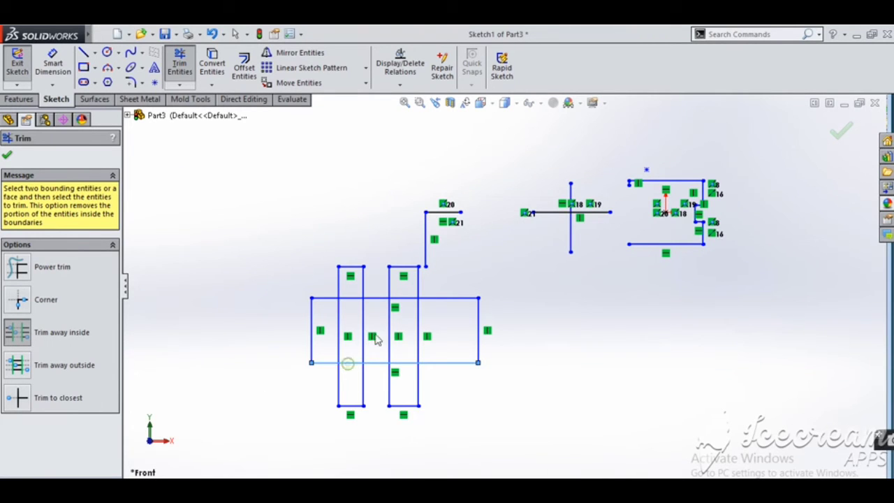
click(352, 299)
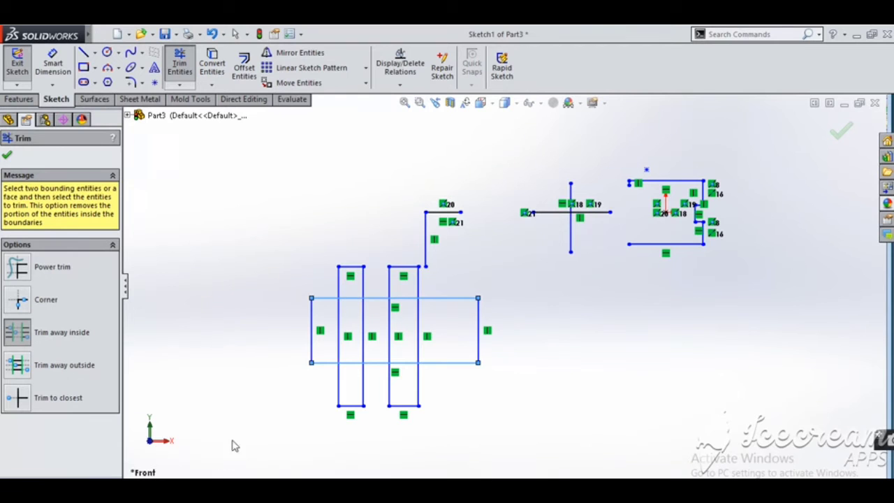
click(341, 325)
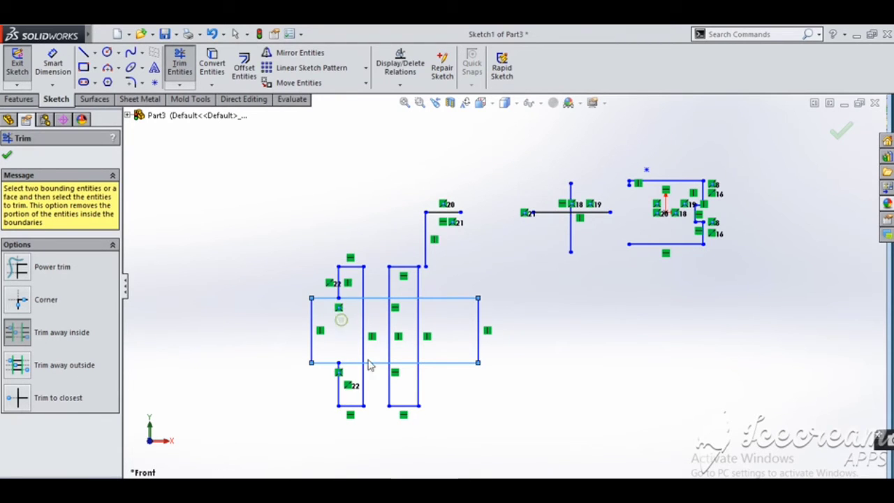
click(363, 339)
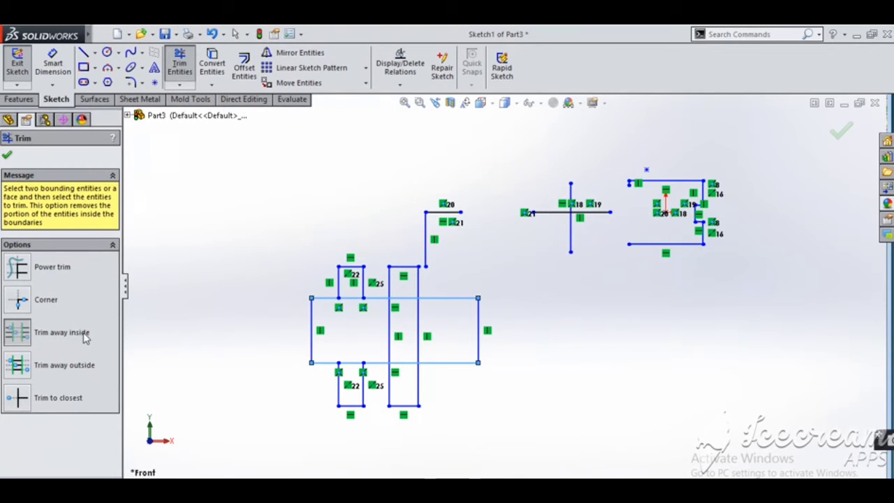
click(7, 155)
- Use Trim away outside, bounded by the wide rectangle's horizontal edges, to remove the right narrow rectangle's portions above and below it
click(180, 62)
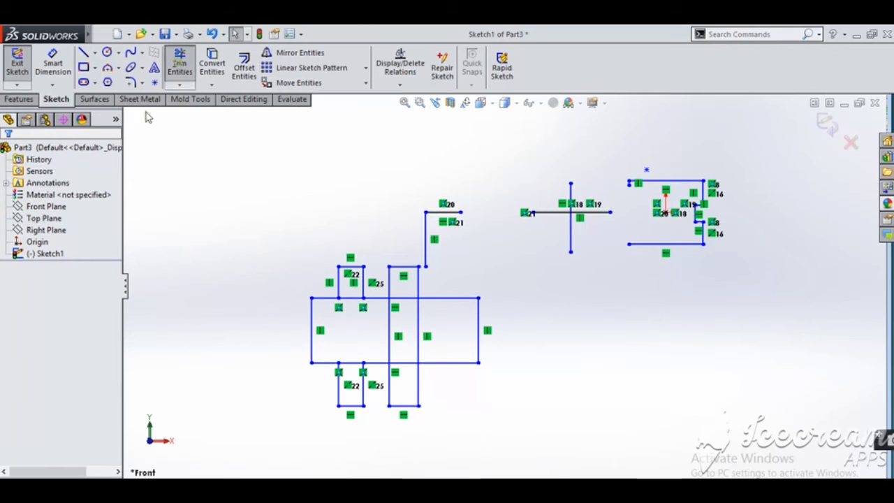
click(89, 366)
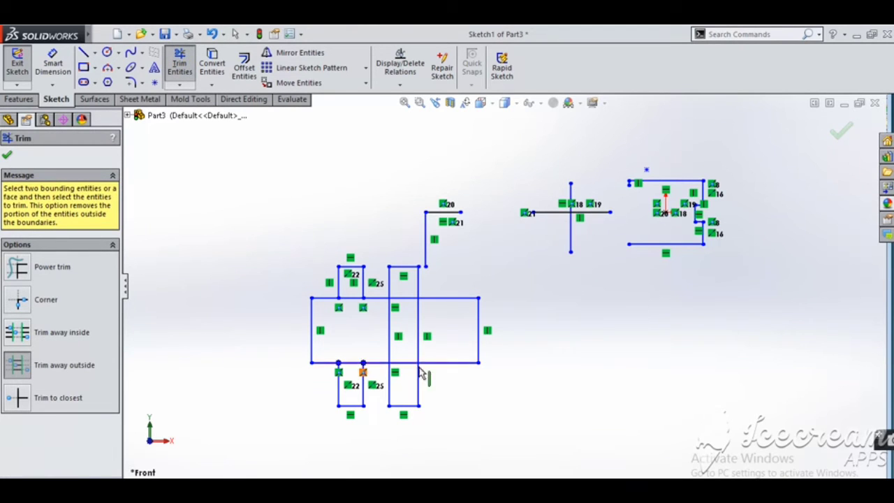
click(435, 362)
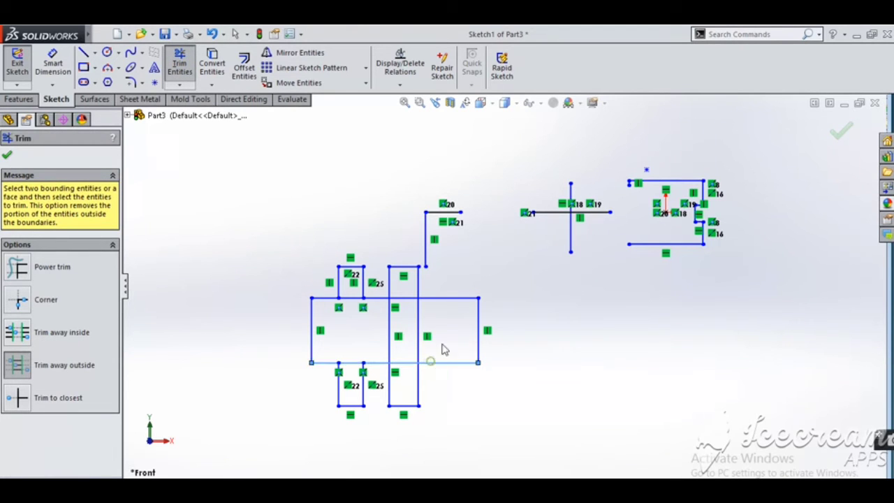
click(434, 299)
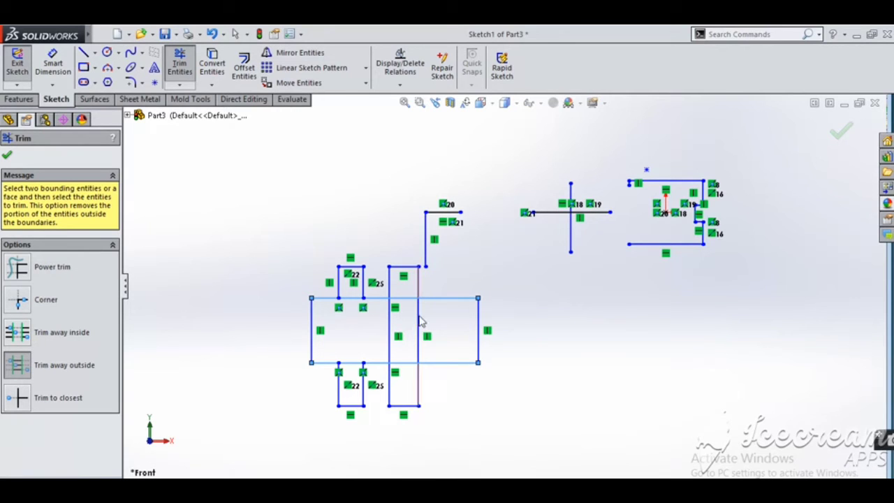
click(418, 401)
click(390, 388)
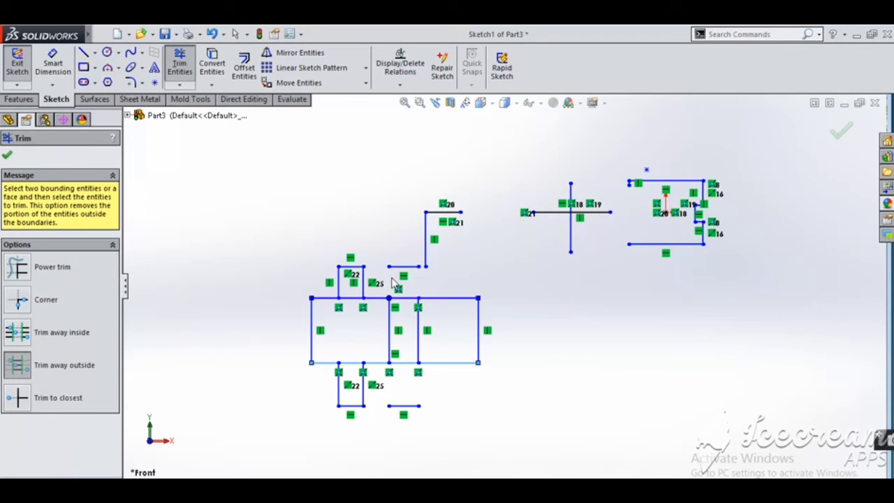
click(403, 266)
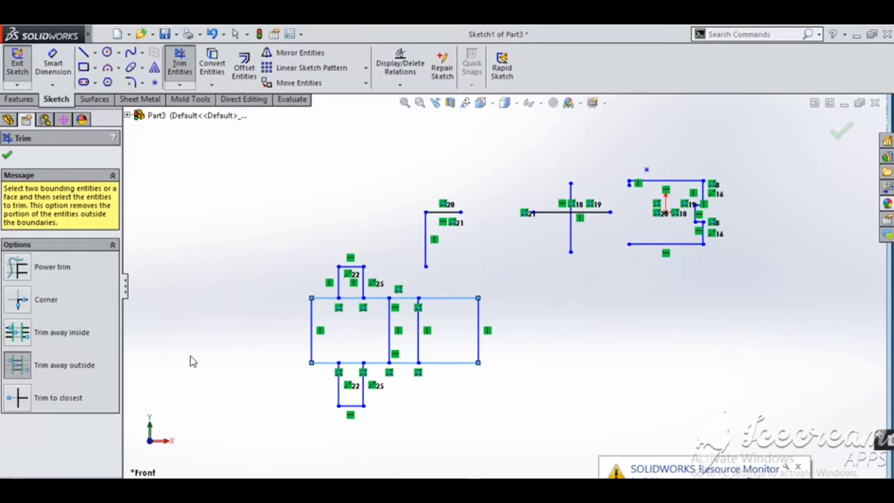
click(8, 155)
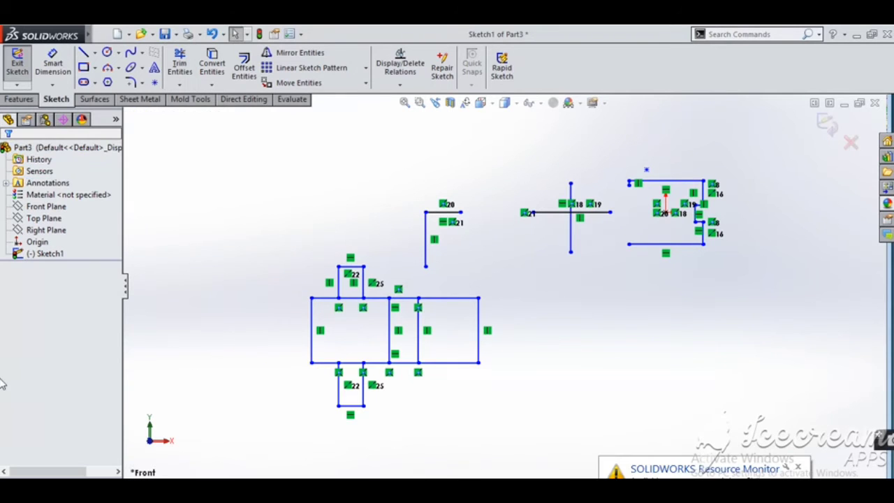
- Use Trim to closest to remove the left narrow rectangle's leftover segments below and above the wide rectangle
click(180, 85)
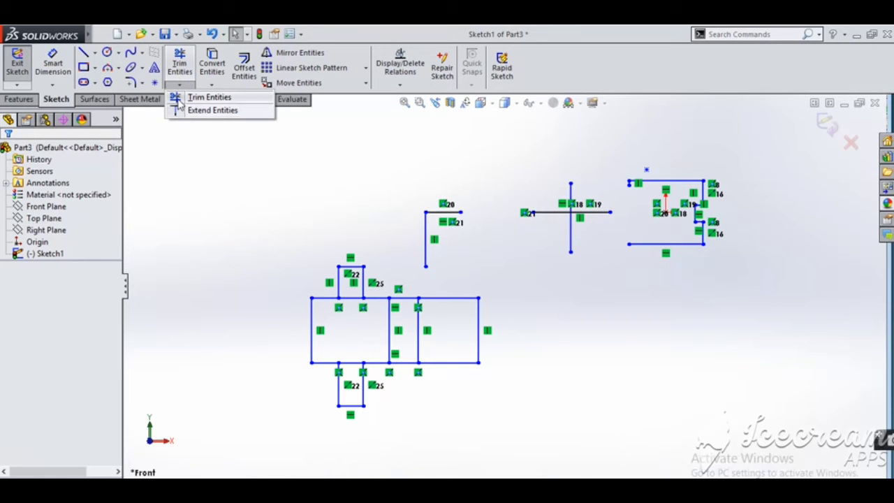
click(179, 98)
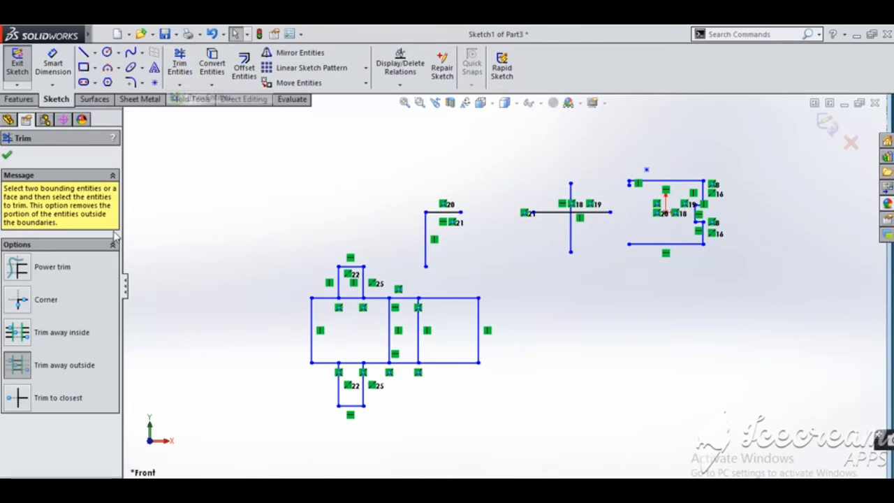
click(21, 398)
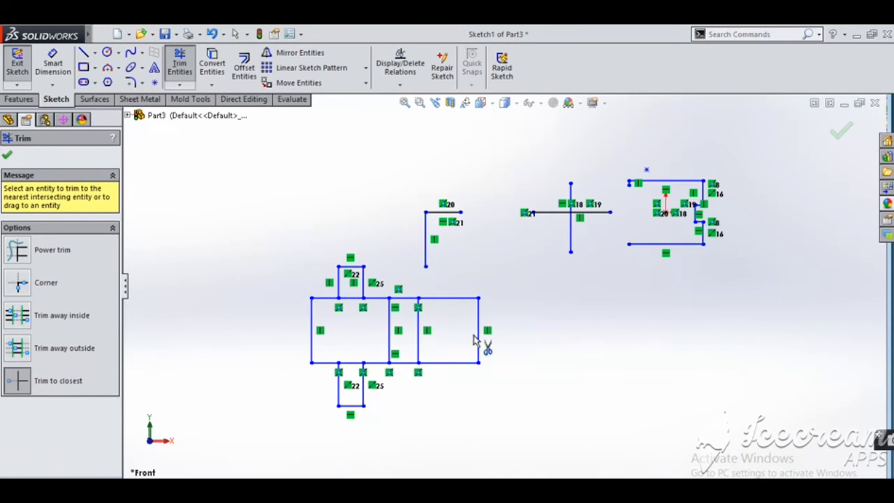
click(338, 395)
click(361, 394)
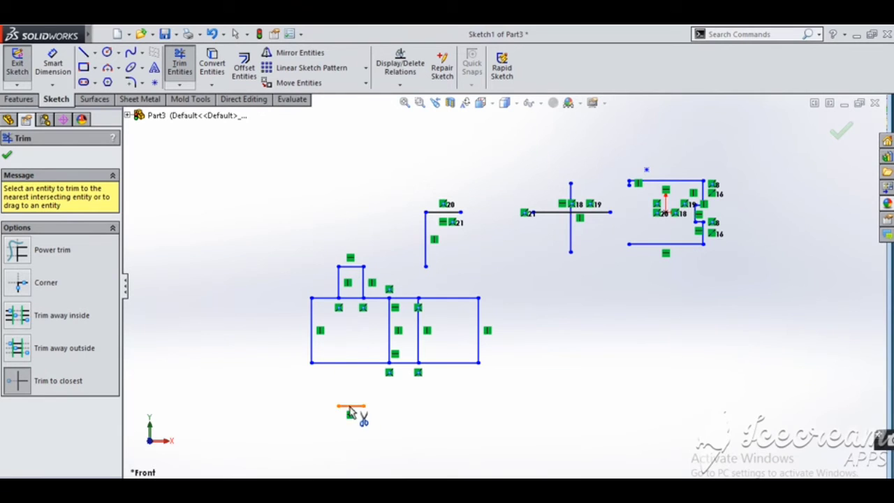
click(350, 406)
click(339, 279)
click(352, 266)
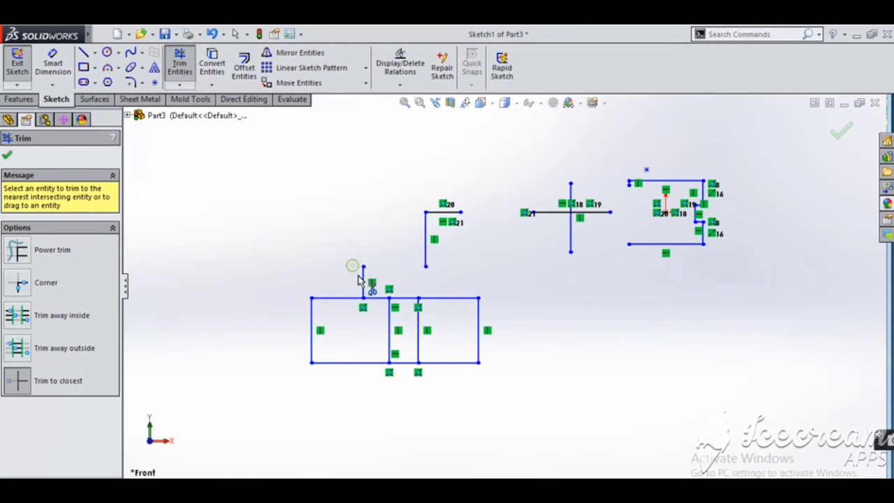
click(363, 288)
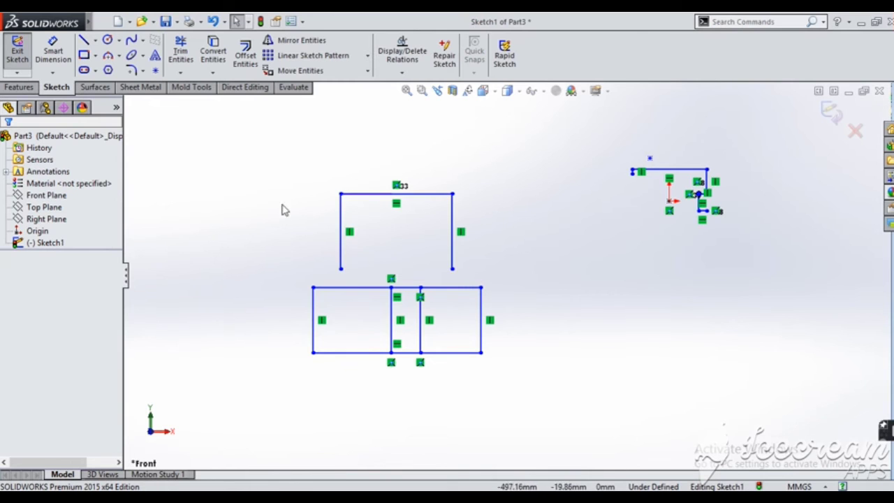
- Extend the open three-sided shape's two vertical lines down to the wide rectangle's upper edge
click(180, 73)
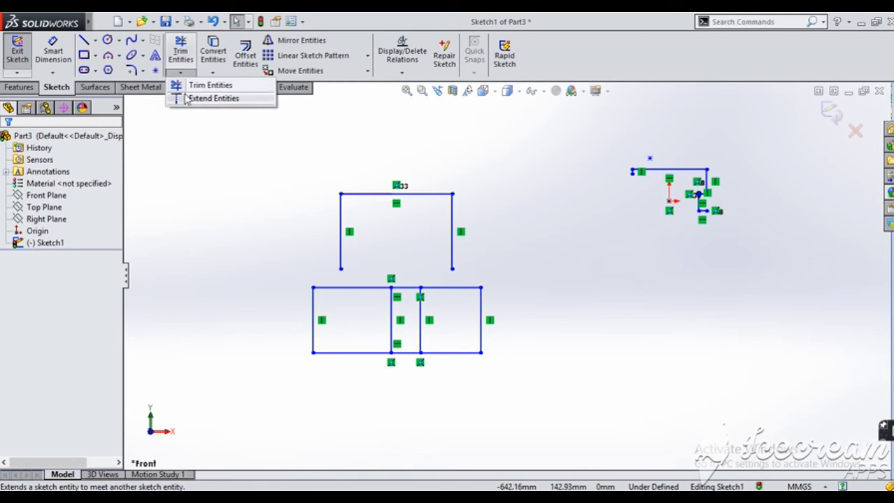
click(202, 86)
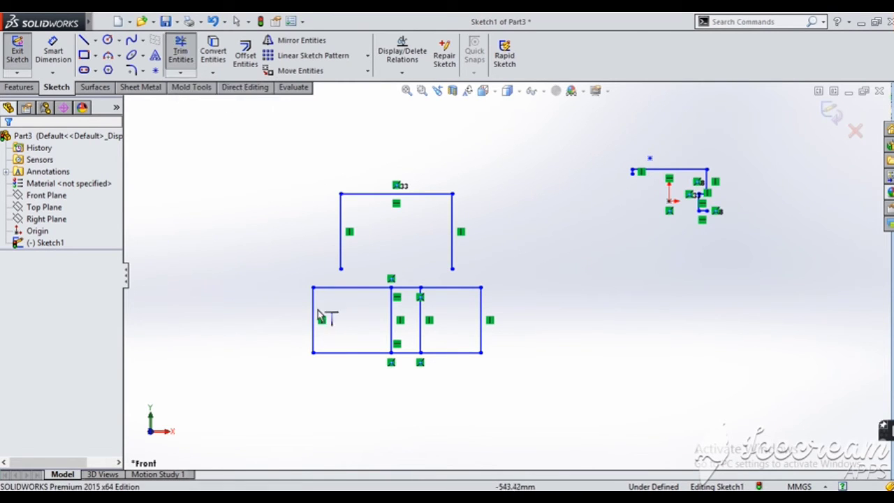
click(342, 255)
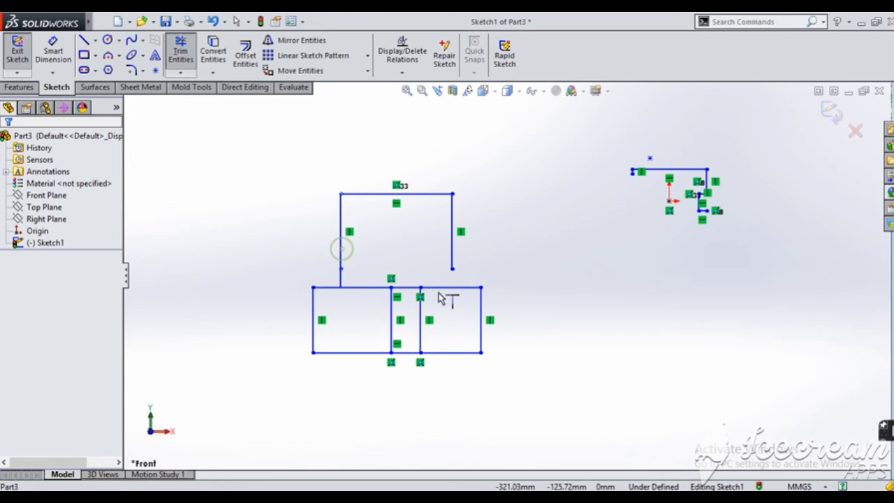
click(450, 248)
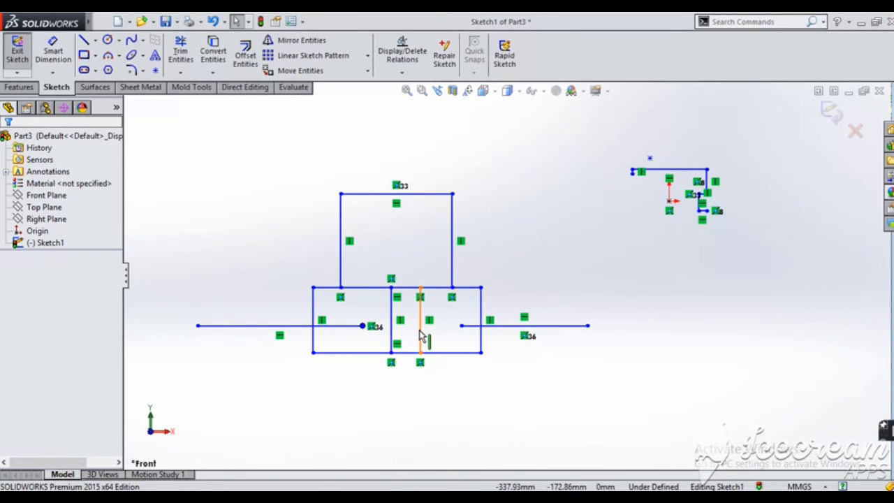
- Extend the two horizontal lines inside the wide rectangle to the nearest sides of the narrow middle rectangle
click(180, 72)
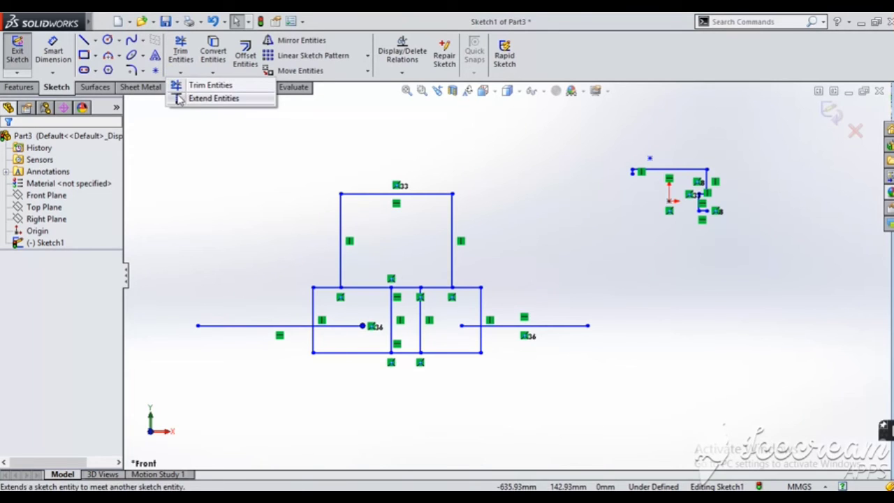
click(203, 98)
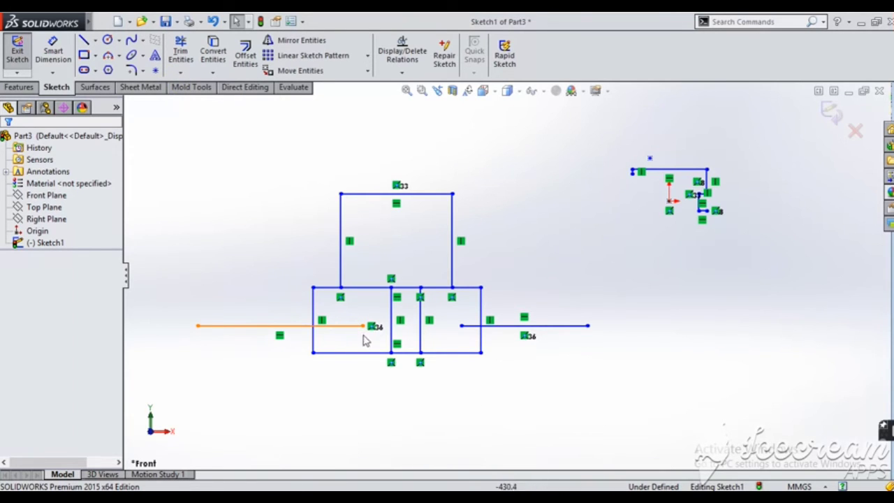
scroll(363, 340, down, 5)
click(180, 72)
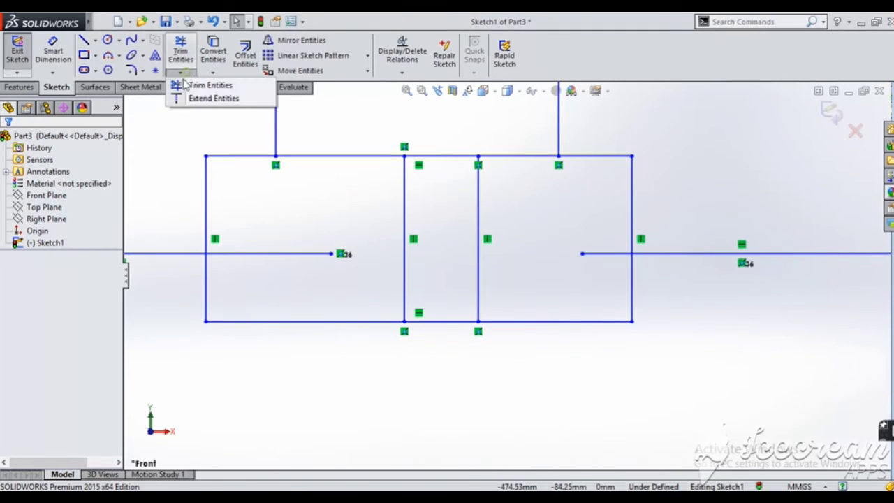
click(185, 85)
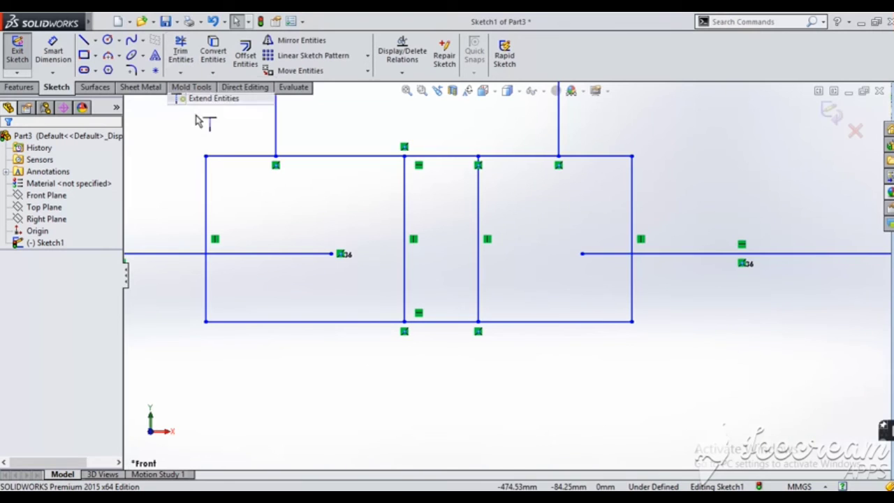
click(314, 260)
click(604, 253)
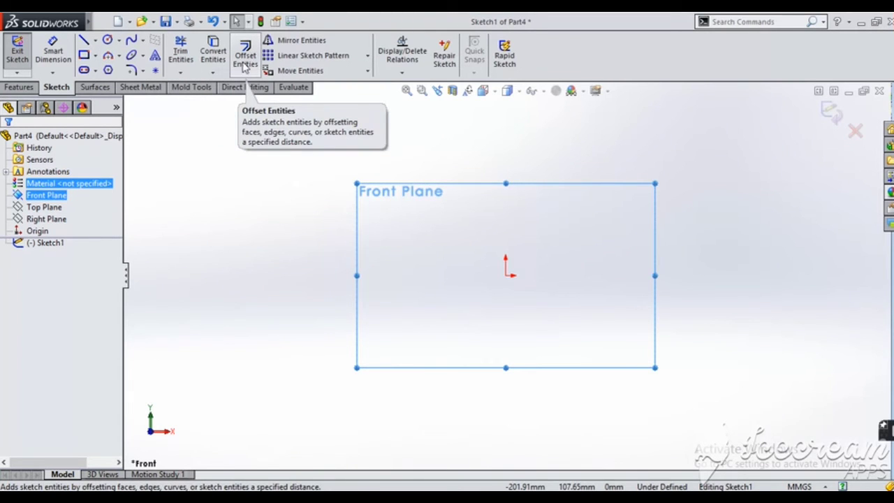
- Sketch a corner rectangle about 103 mm by 66 mm to the right of the origin on the Front Plane
click(83, 55)
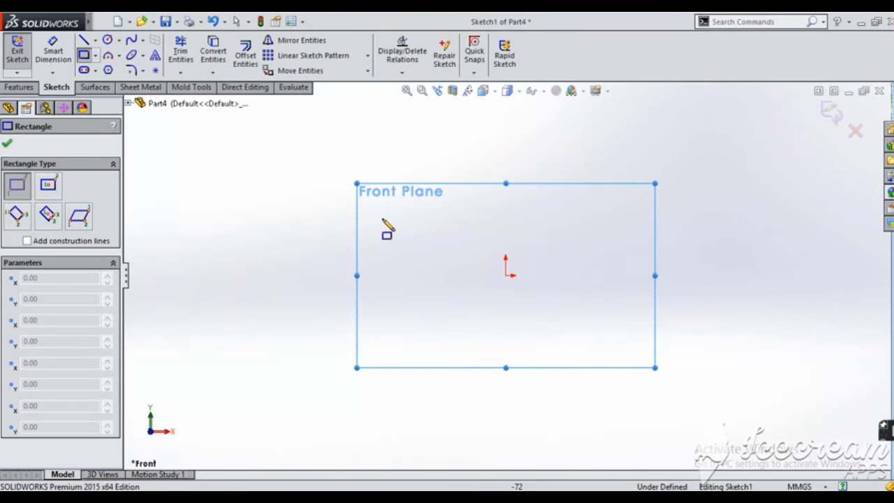
click(538, 184)
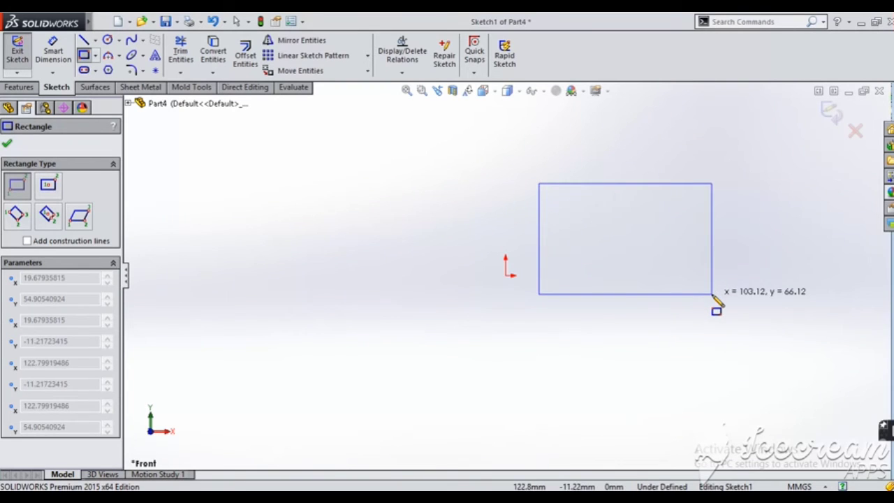
click(711, 294)
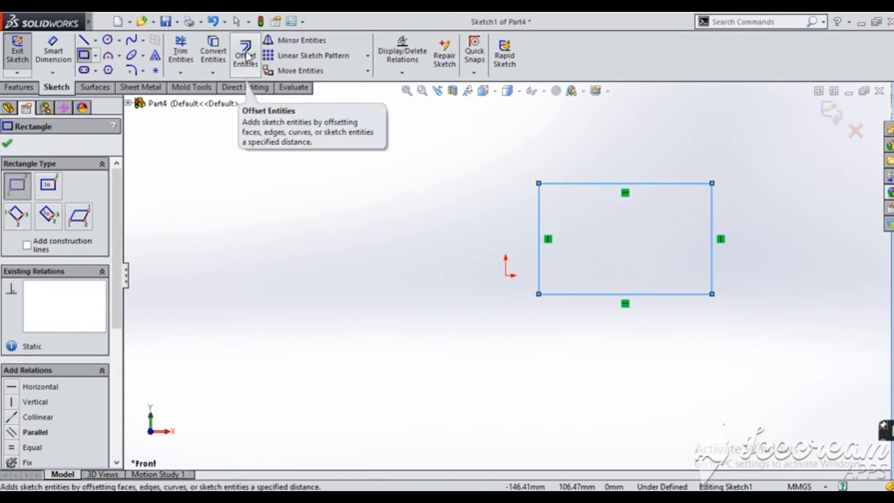
- Offset the rectangle outward by 5 mm with Add dimensions enabled
click(246, 54)
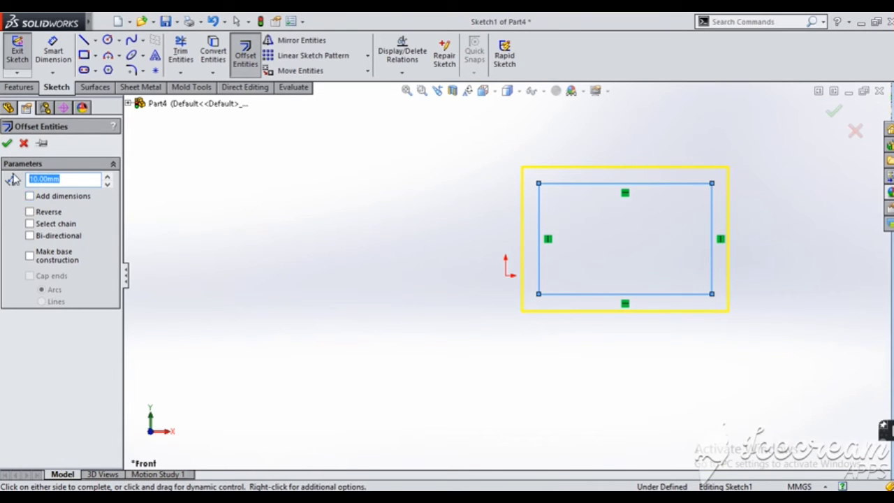
drag(65, 178, 2, 188)
text(5)
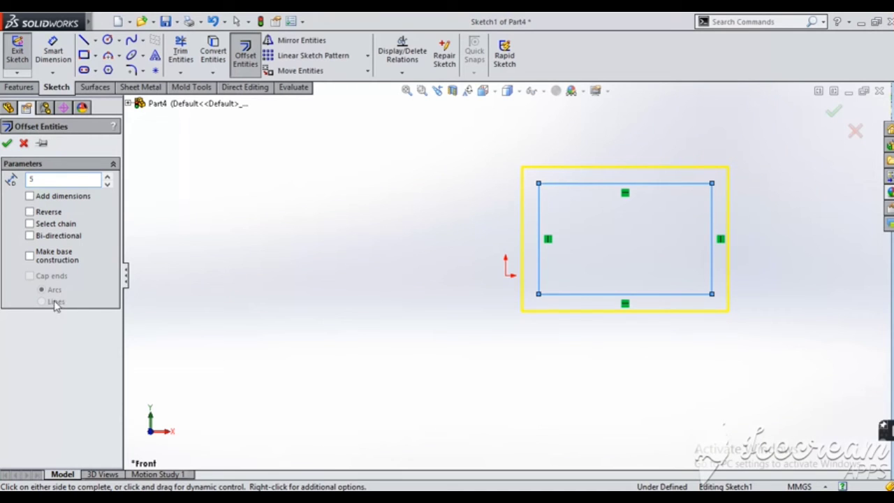
key(Return)
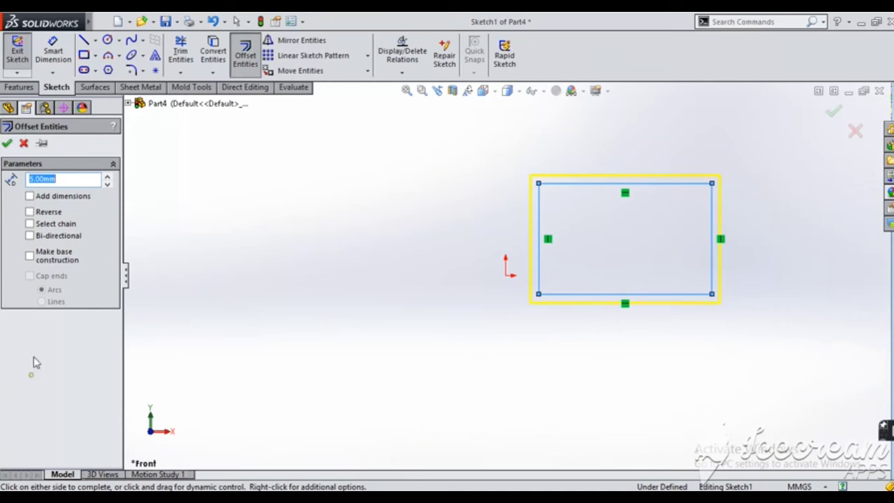
click(56, 198)
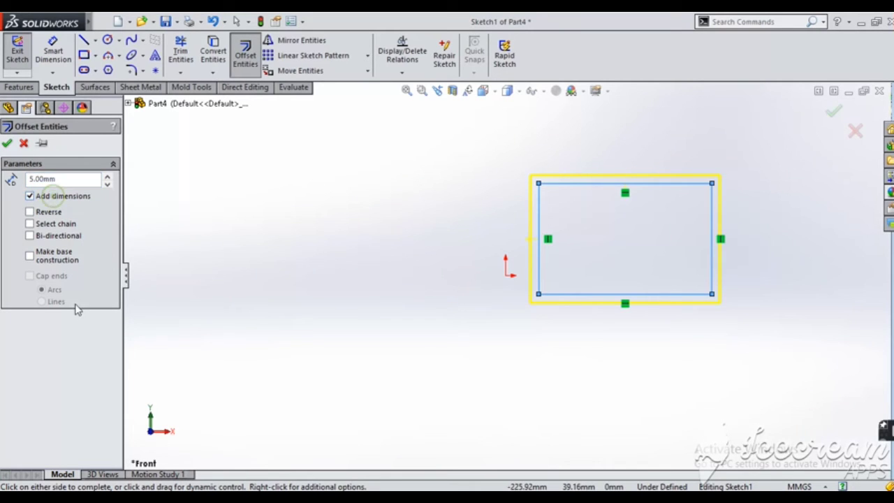
click(8, 144)
- Move the 5 mm offset dimension to clear space outside the rectangles' left edges
scroll(528, 276, down, 5)
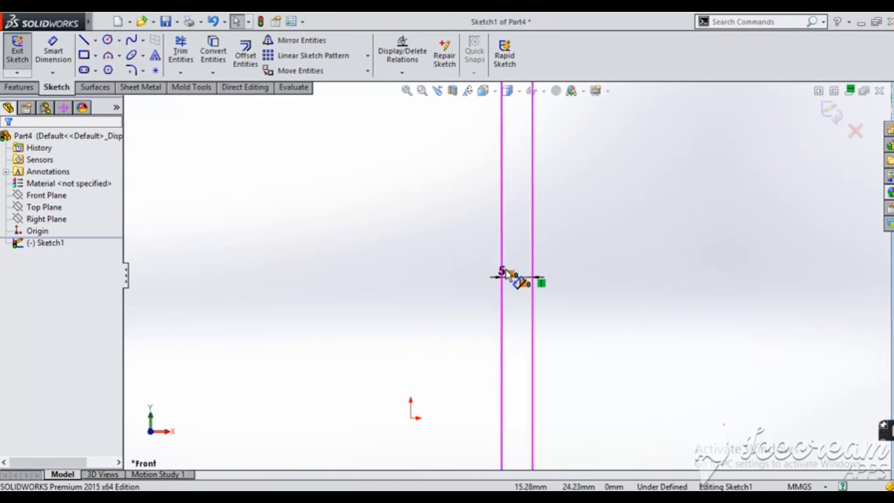
drag(505, 274, 414, 208)
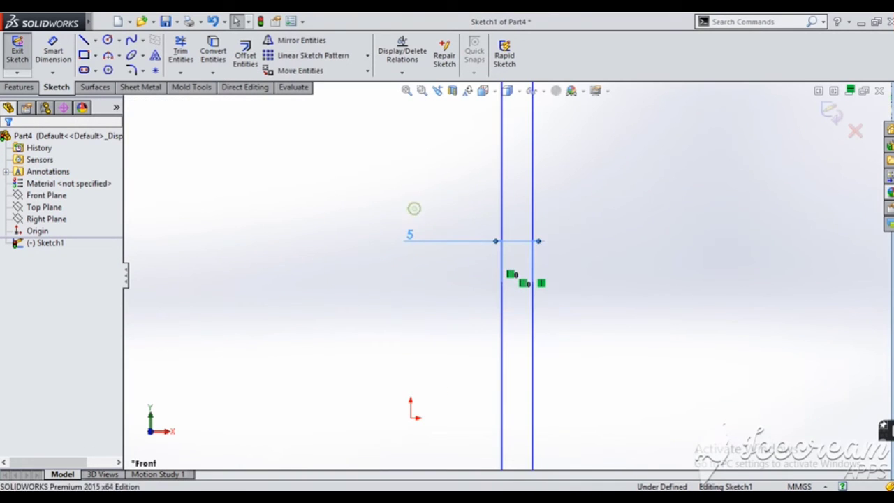
click(613, 249)
scroll(604, 293, up, 5)
scroll(598, 295, down, 2)
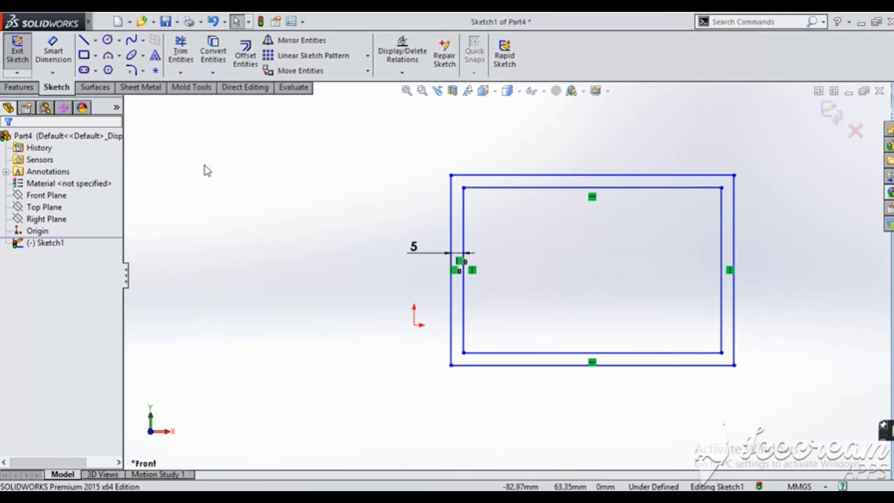
- Offset the inner rectangle's top edge 5 mm outward using the Reverse option, keeping Add dimensions enabled
click(245, 54)
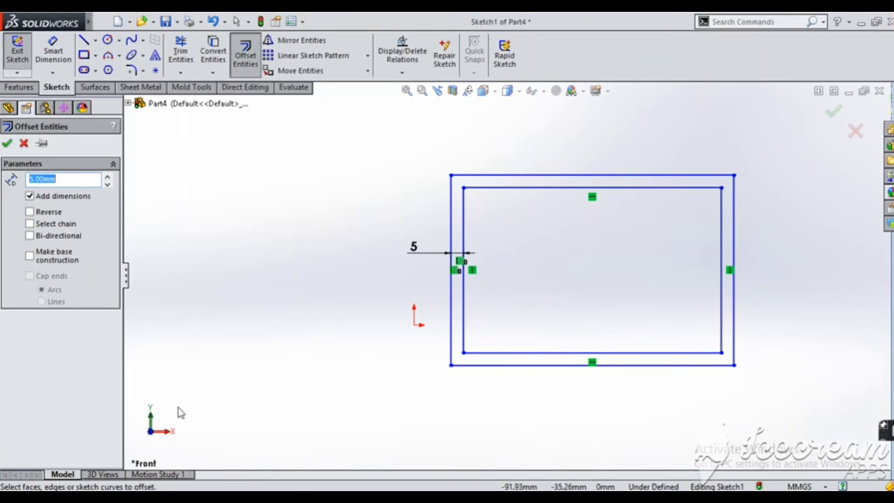
click(48, 212)
click(504, 190)
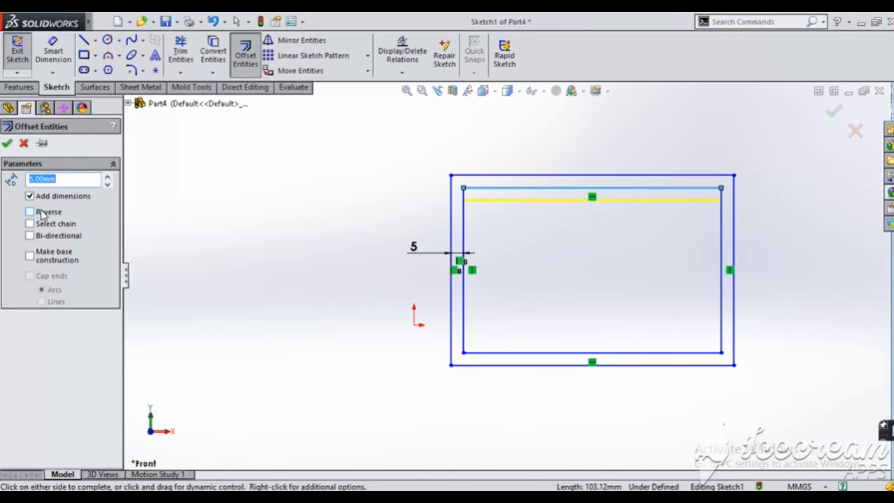
click(43, 214)
click(44, 213)
click(43, 214)
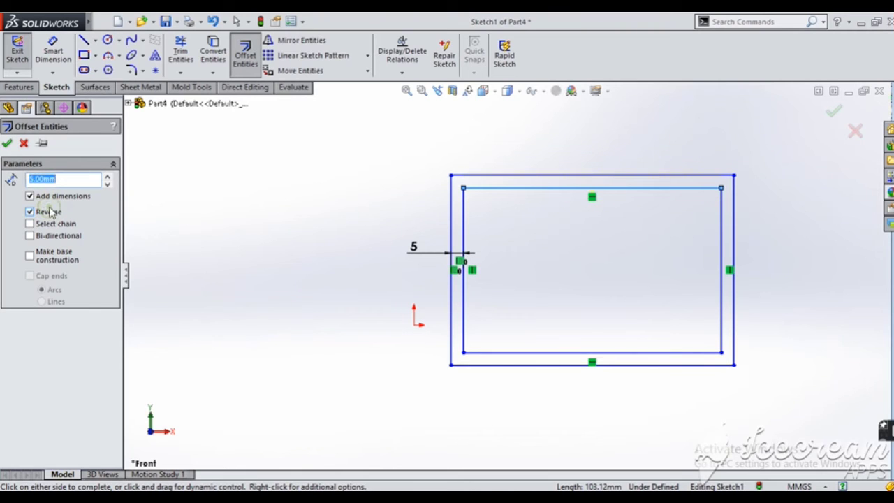
click(6, 144)
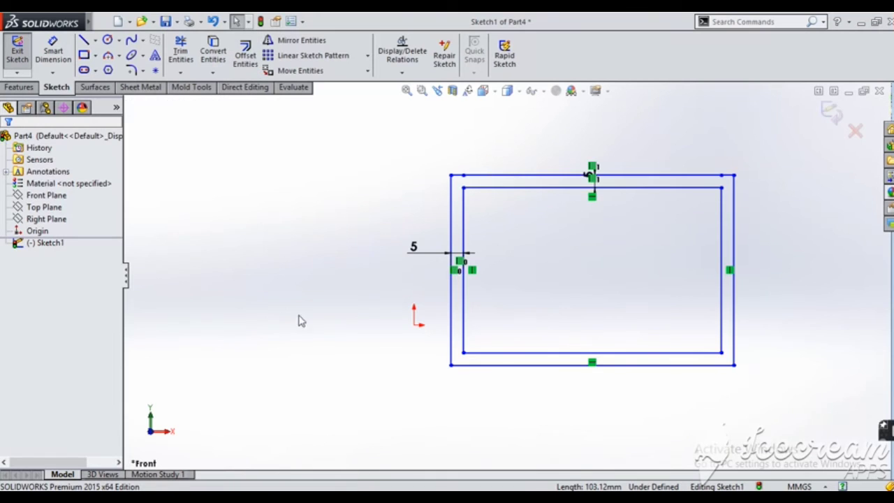
- Sketch a separate corner rectangle in the empty area to the left of the origin and the offset rectangles
scroll(504, 276, up, 3)
scroll(334, 282, down, 4)
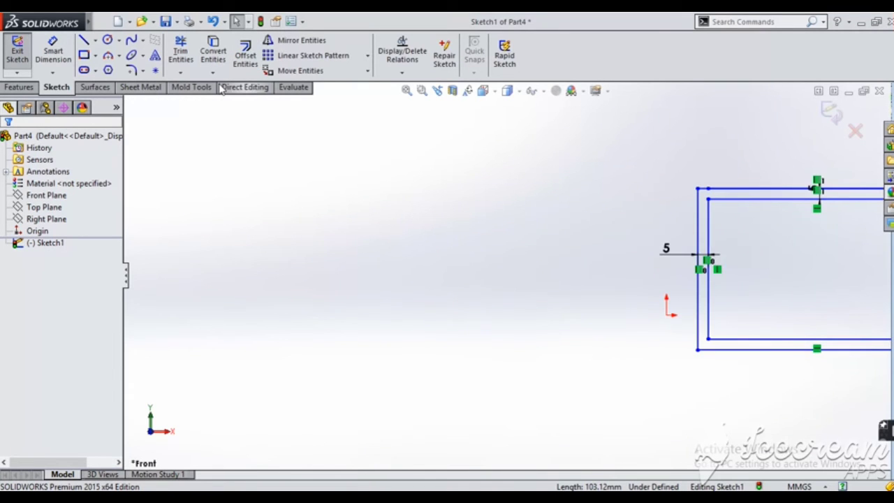
click(82, 56)
mouse_move(345, 225)
mouse_down()
mouse_move(409, 323)
mouse_move(528, 357)
mouse_move(528, 349)
mouse_up()
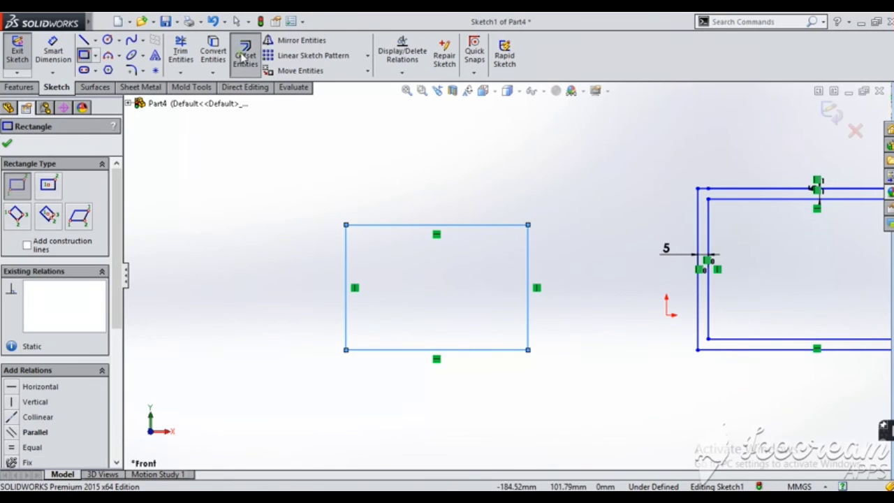
click(245, 54)
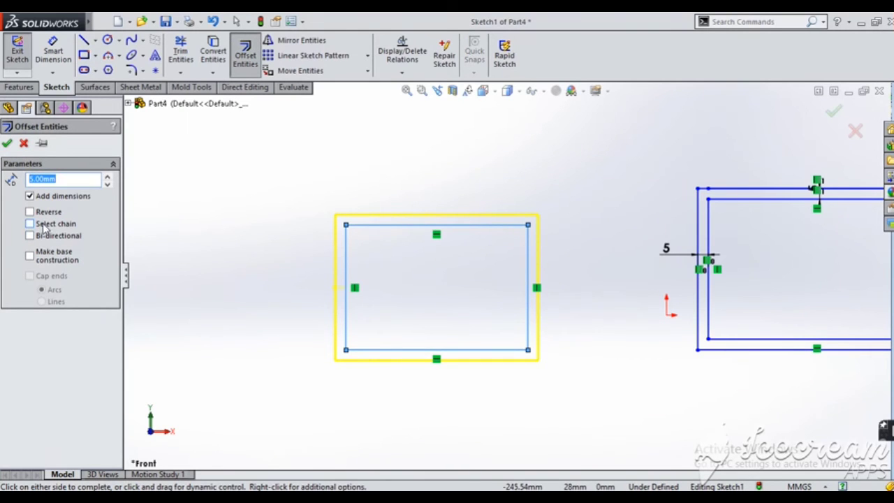
click(44, 225)
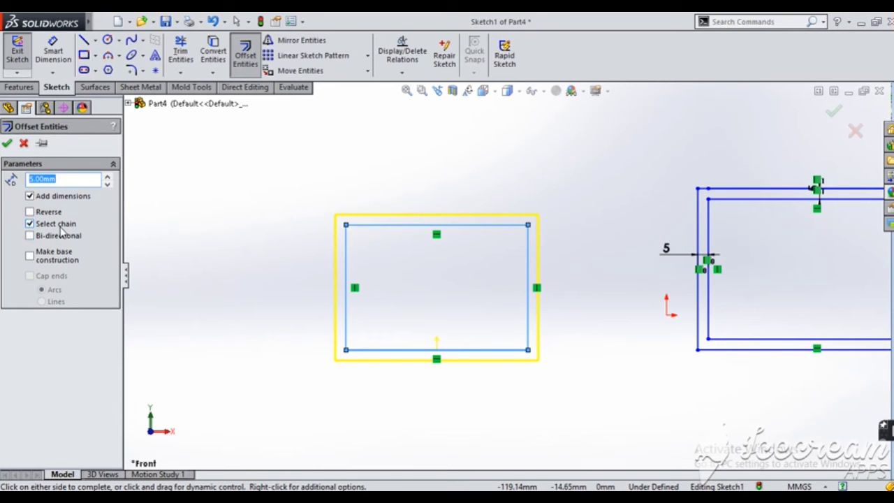
click(24, 143)
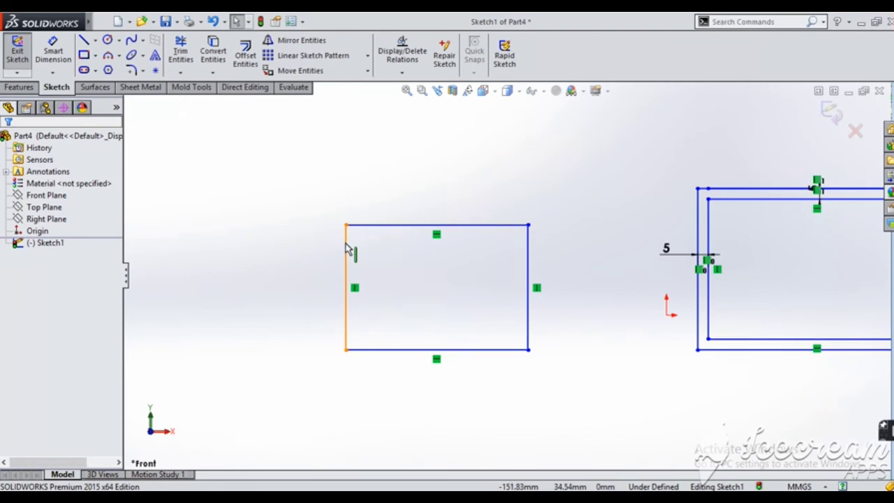
- Offset the standalone rectangle's whole outline 5 mm outward, starting from its left edge, with Select chain and Add dimensions enabled
click(346, 248)
click(245, 55)
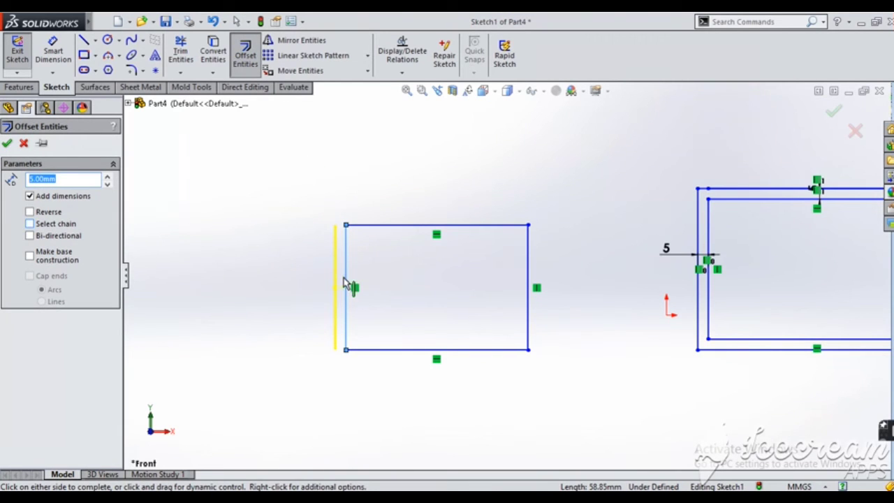
click(53, 224)
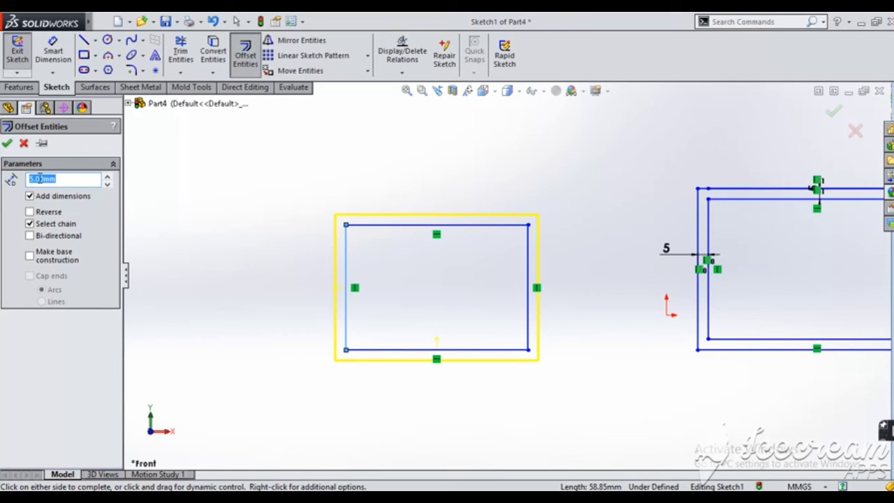
click(7, 143)
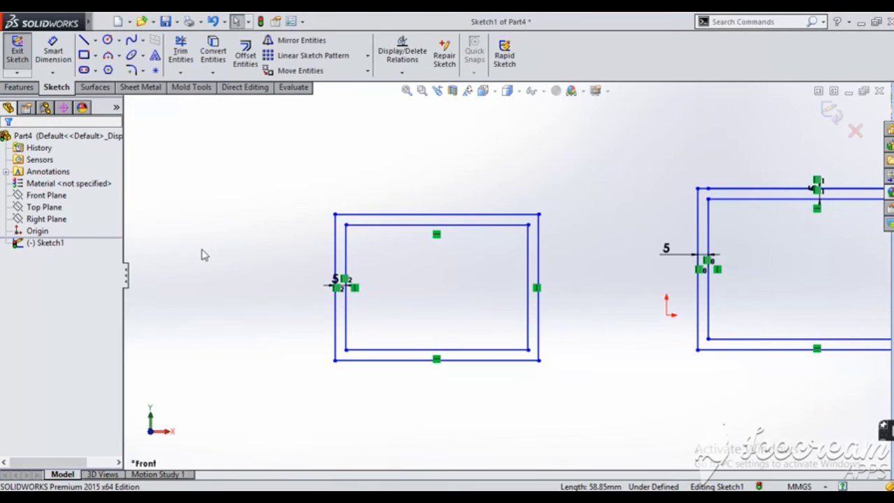
- Sketch a third corner rectangle about 60 mm high in the empty area left of the two offset rectangles
scroll(316, 322, up, 5)
scroll(247, 303, down, 2)
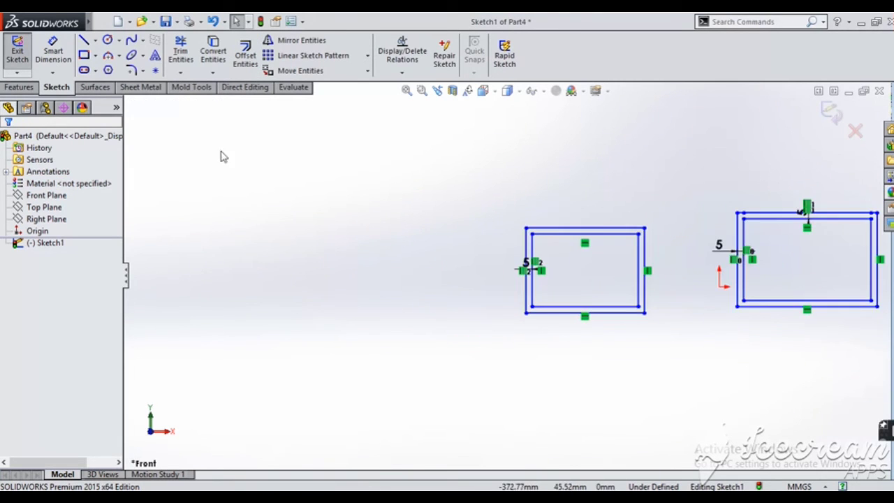
scroll(311, 146, up, 2)
scroll(395, 209, down, 1)
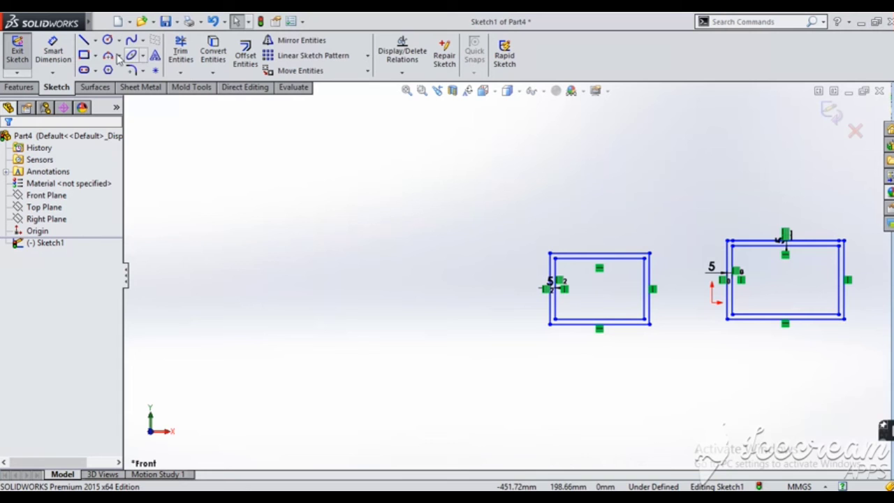
click(84, 55)
click(336, 240)
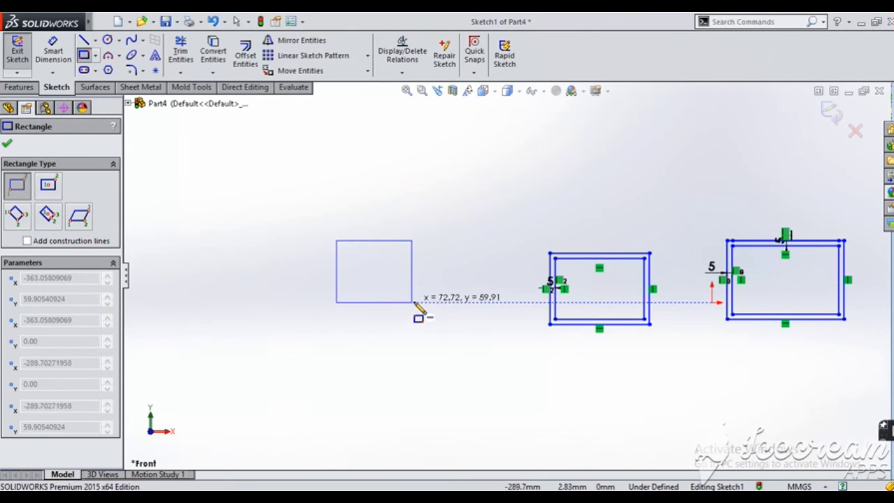
click(414, 302)
- Offset the new rectangle 5 mm both inward and outward using Bi-directional, with Select chain and Add dimensions enabled
click(245, 54)
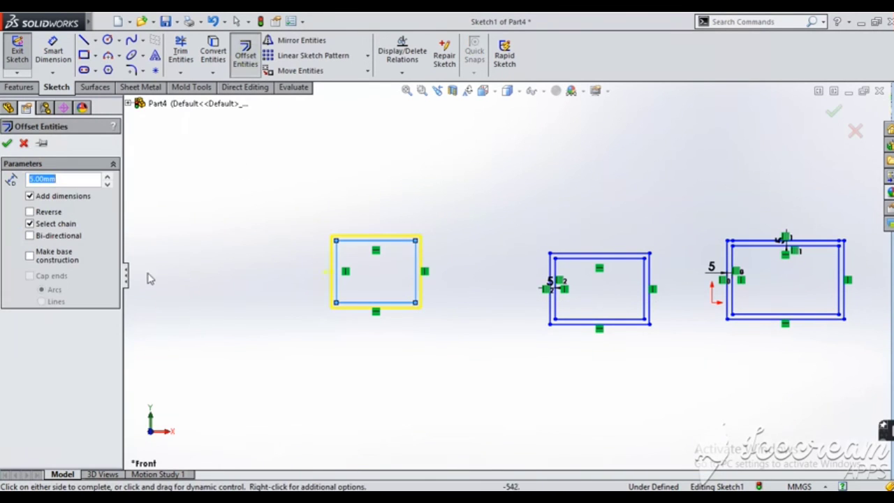
click(31, 236)
scroll(370, 279, down, 4)
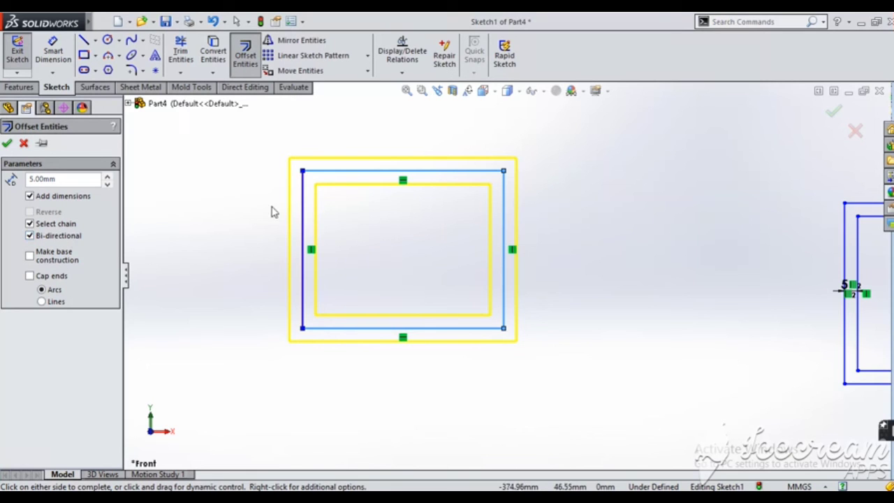
click(70, 241)
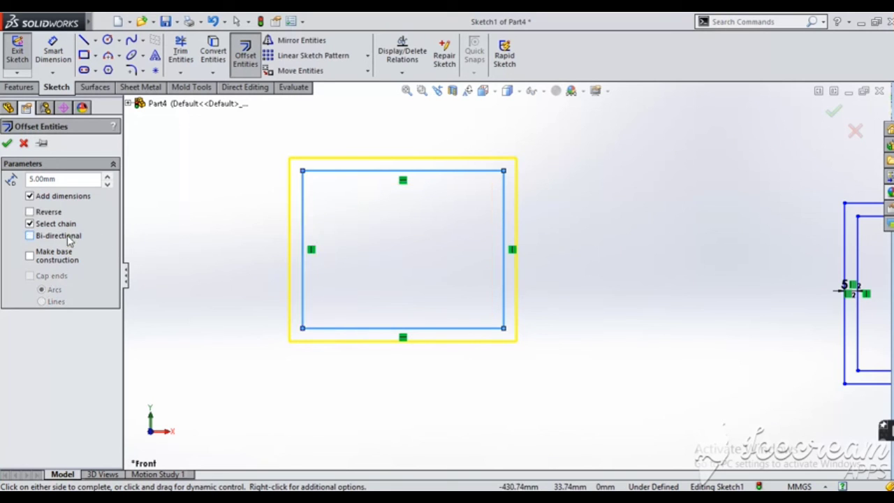
click(65, 238)
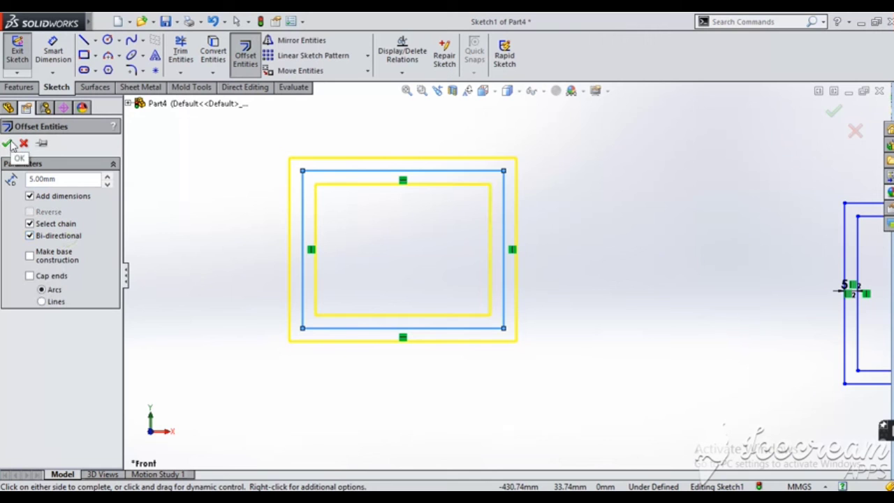
click(8, 144)
- Sketch a corner rectangle about 130 by 73 mm below the bi-directionally offset rectangle and end the rectangle command
scroll(454, 361, down, 5)
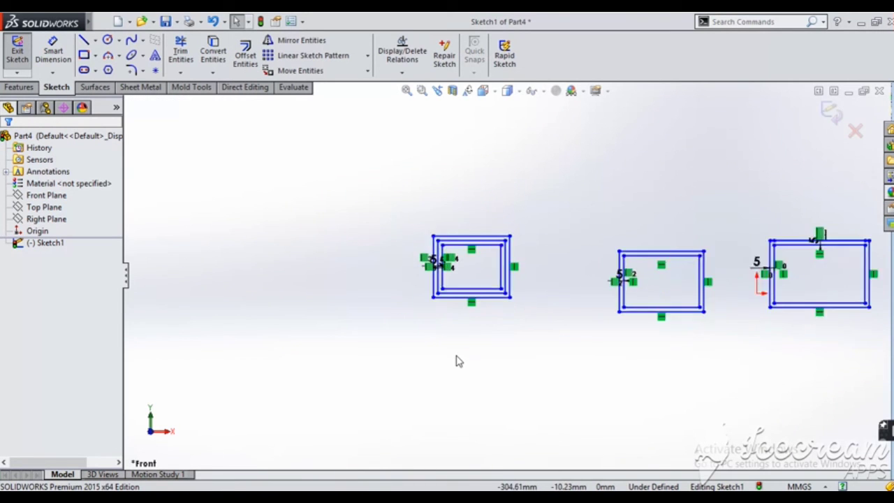
click(83, 55)
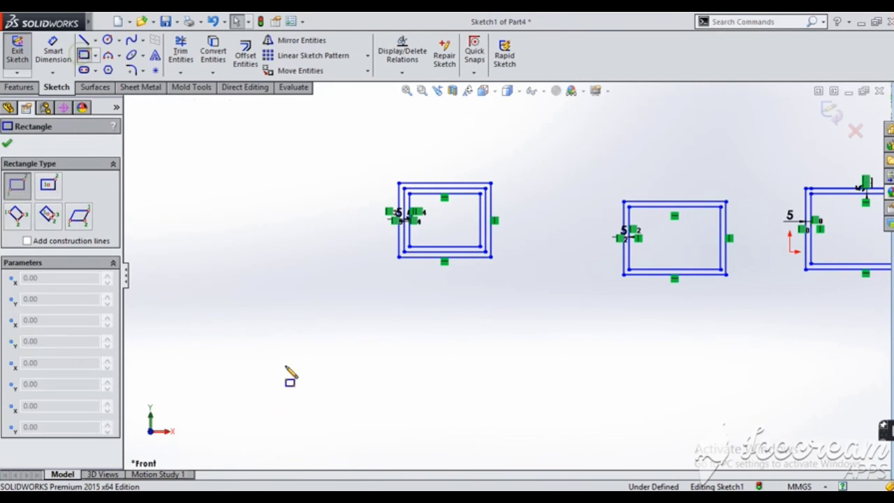
click(379, 342)
click(517, 418)
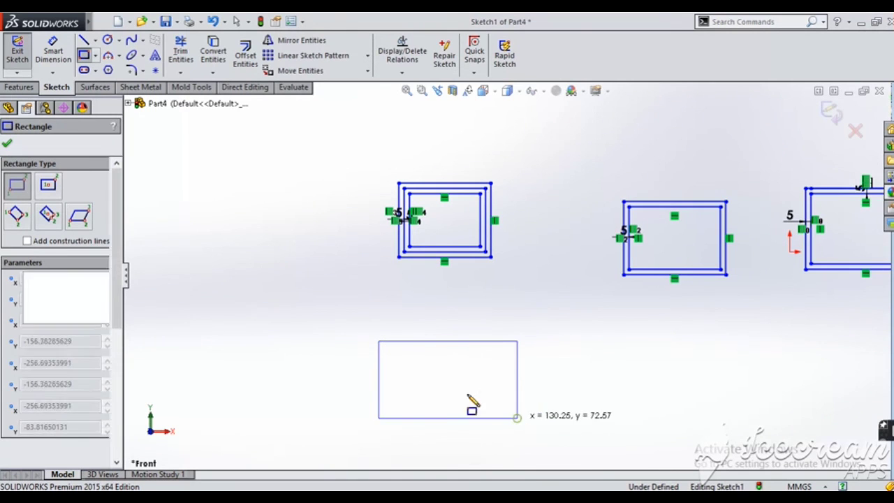
right_click(287, 296)
click(303, 295)
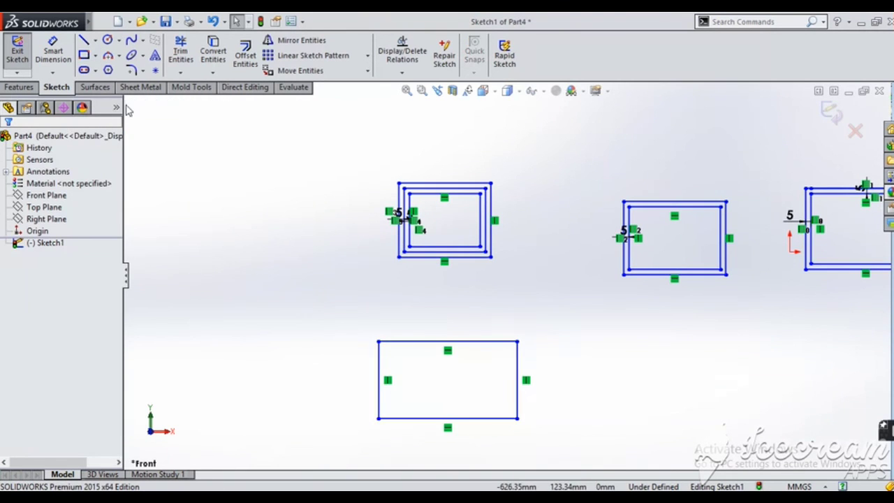
- Offset only the lower rectangle's top edge 5 mm in both directions, with Make base construction enabled and Select chain disabled
click(245, 55)
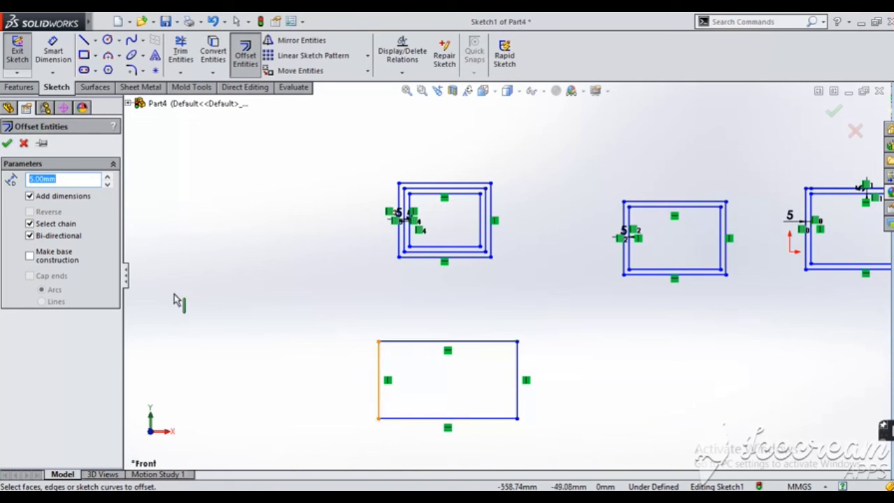
click(29, 256)
click(430, 340)
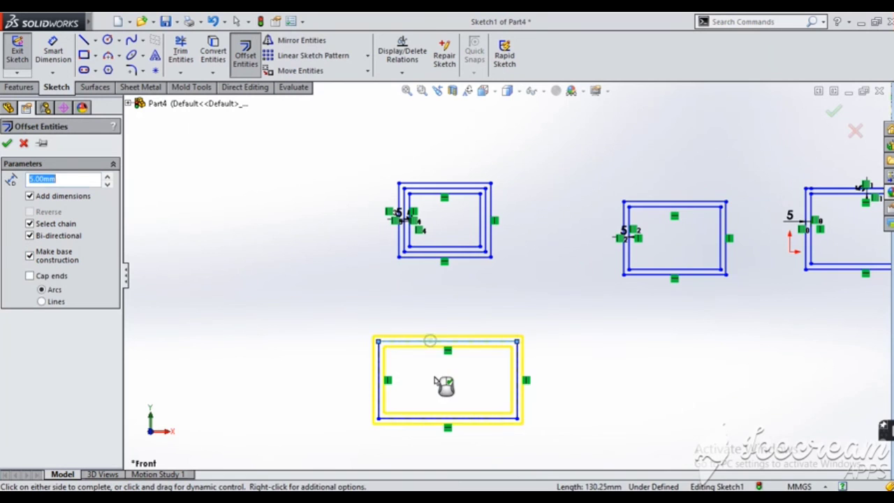
scroll(468, 375, down, 3)
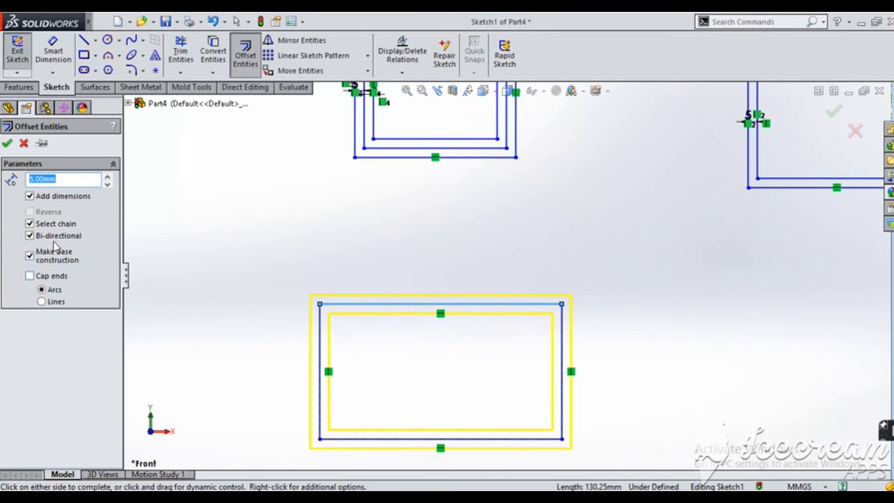
click(29, 224)
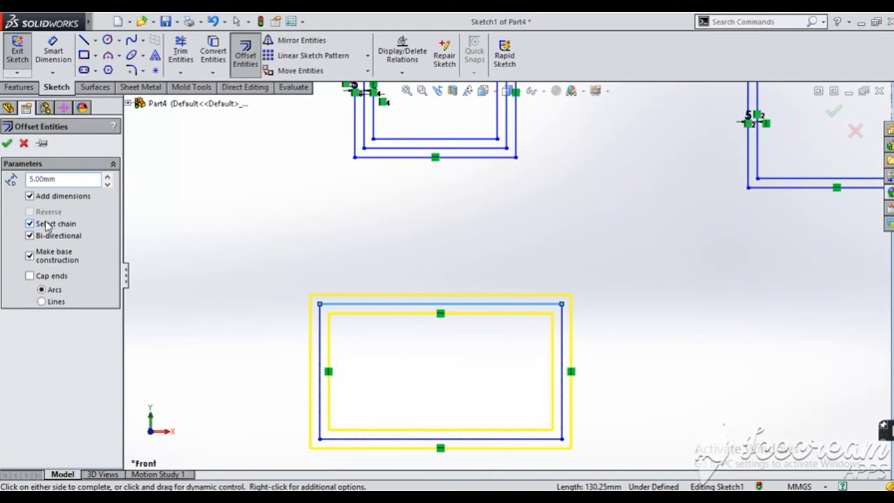
click(7, 143)
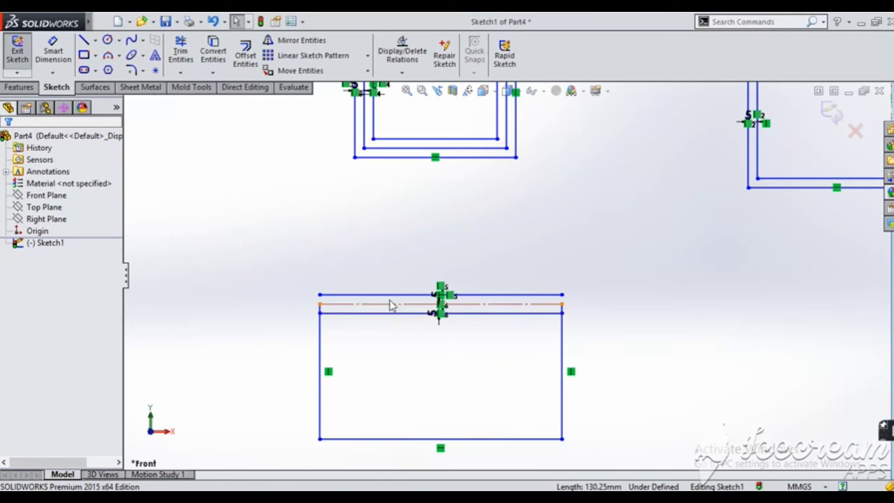
- Offset the lower rectangle's right edge 5 mm bi-directionally, keeping Add dimensions and Make base construction enabled
click(245, 54)
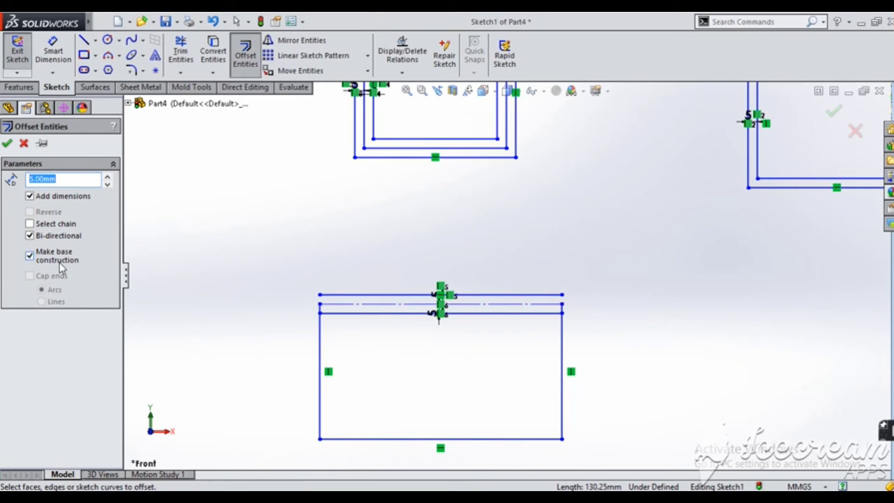
click(563, 360)
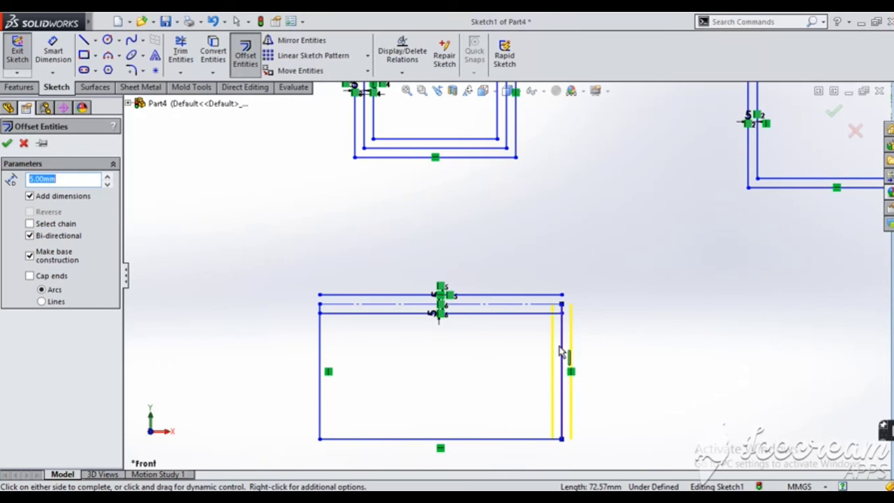
click(8, 143)
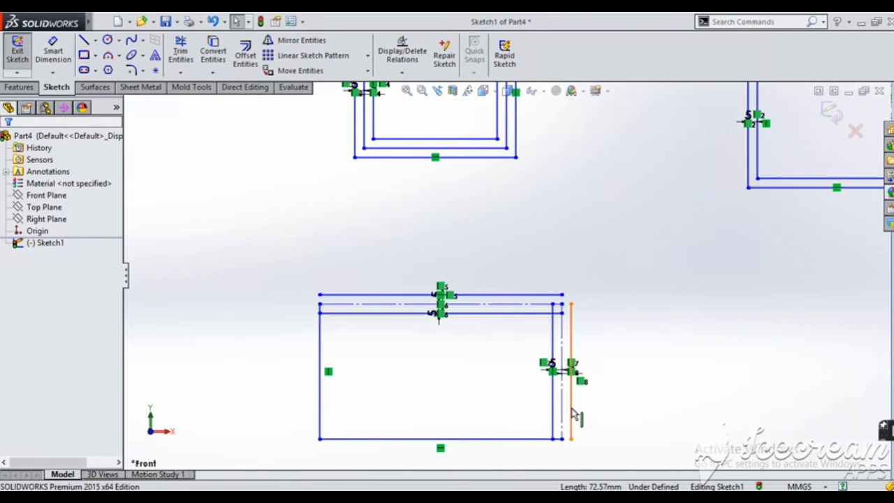
scroll(588, 383, up, 2)
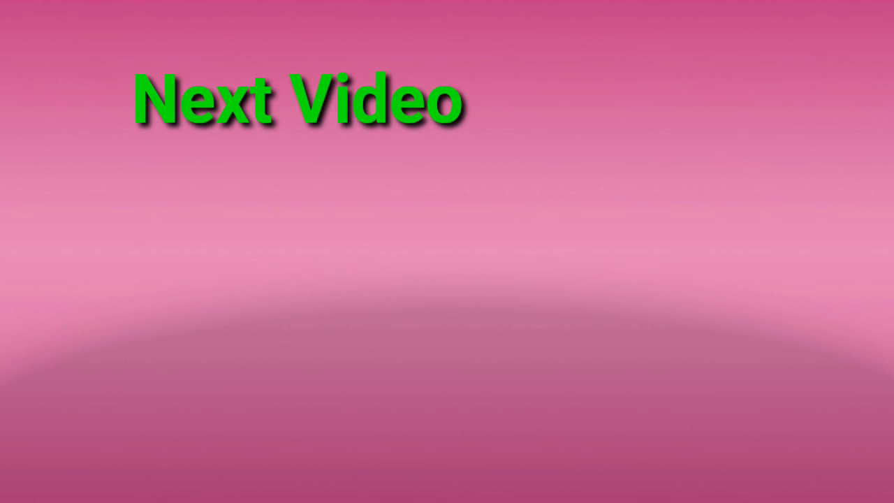